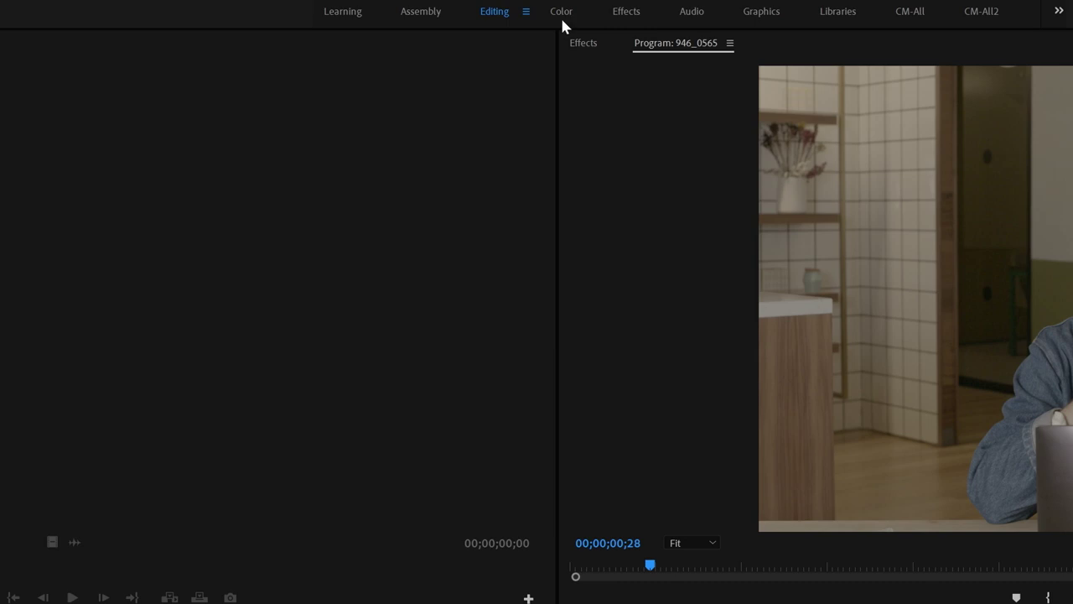
- Switch to the Color workspace and add the Waveform (Luma) scope beside the vectorscope
click(560, 13)
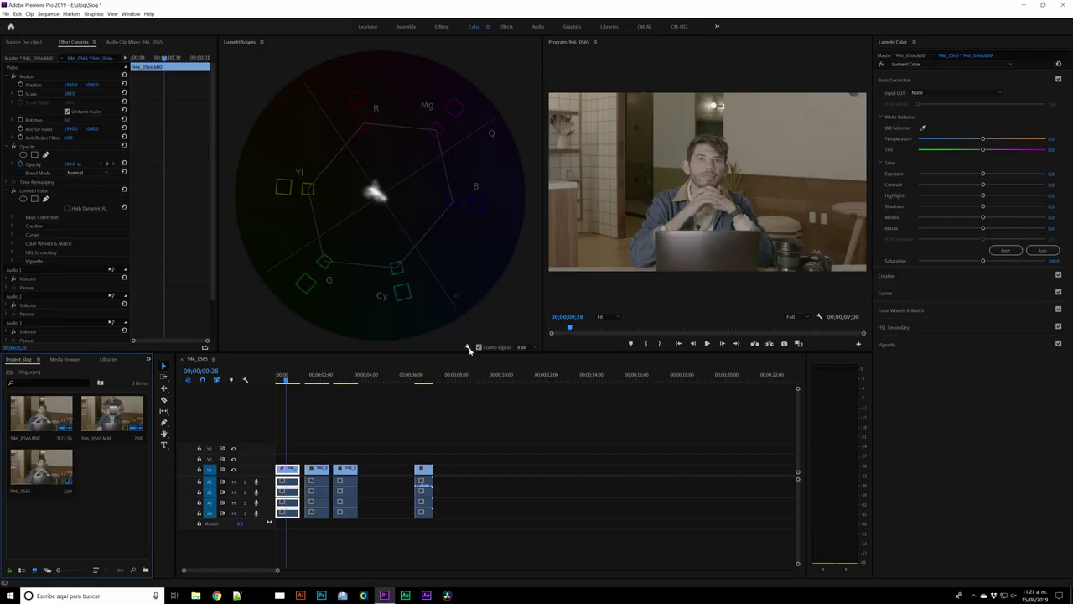
right_click(466, 346)
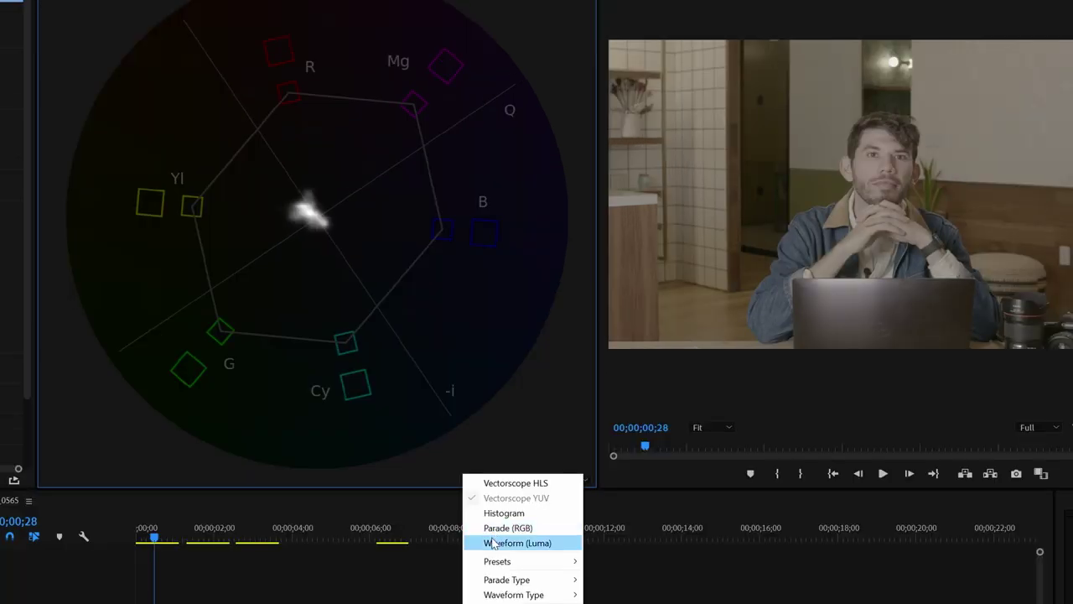
click(493, 542)
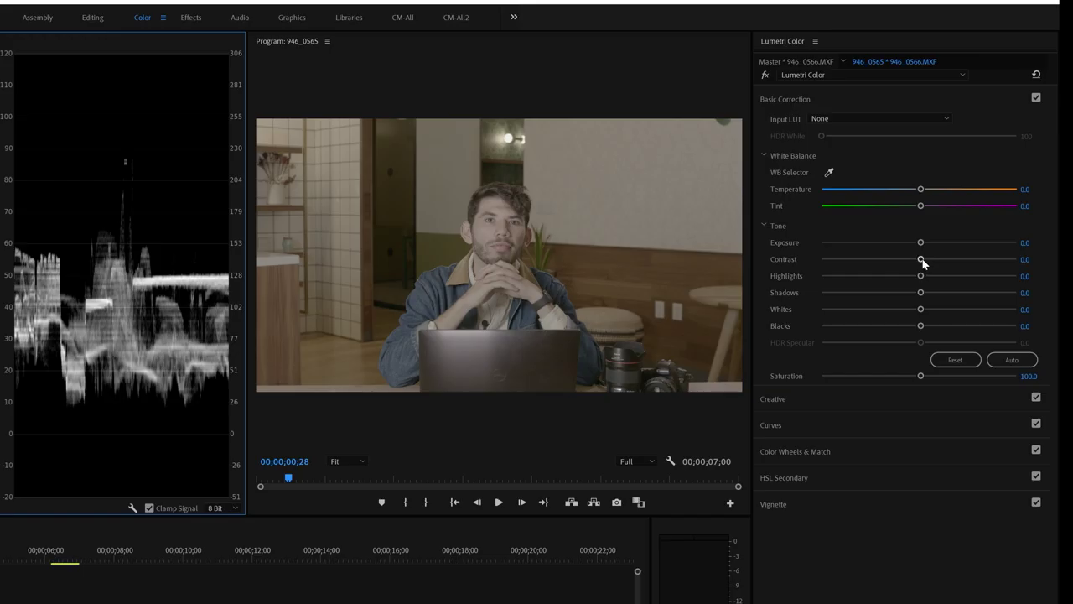
- Set Contrast 98, Highlights 100, Shadows -6.9, Blacks -11.5 and Saturation 127.2 on the first clip
drag(982, 183, 1024, 183)
drag(985, 257, 1014, 254)
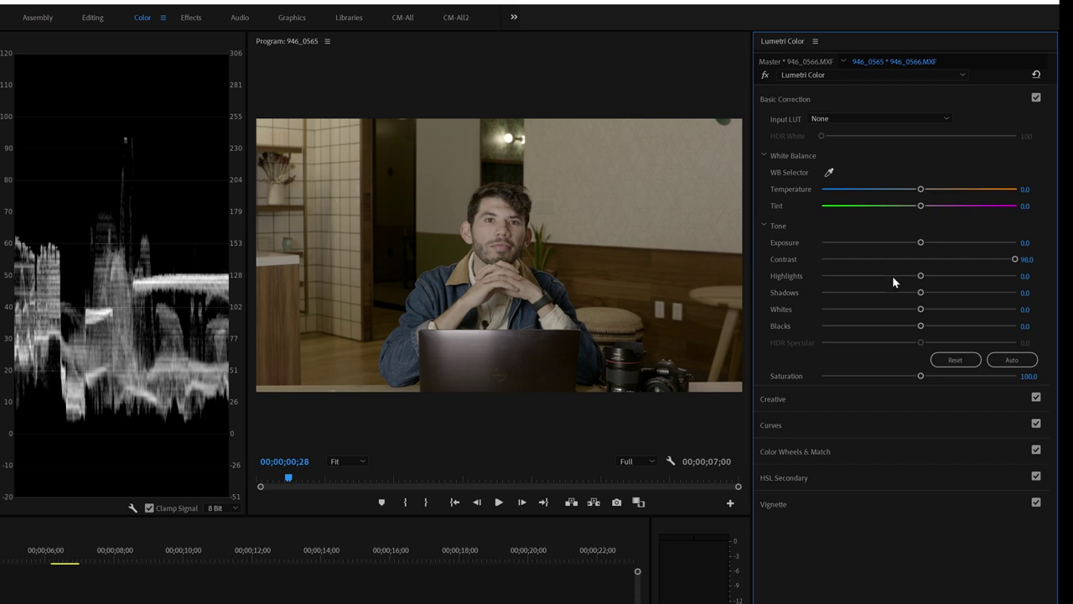
drag(921, 276, 1032, 257)
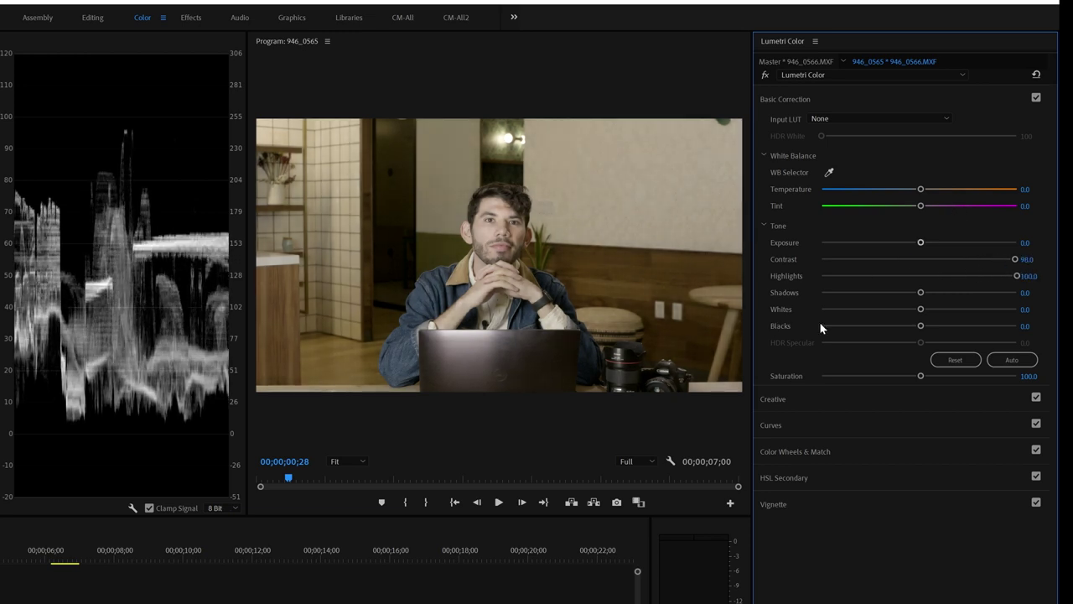
drag(921, 293, 908, 328)
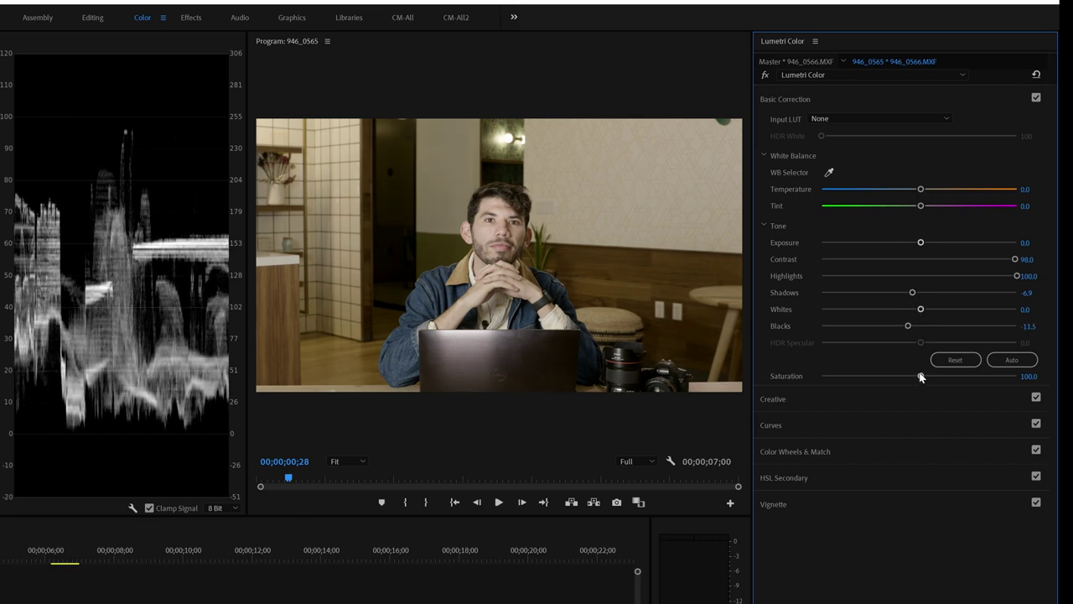
drag(921, 375, 941, 375)
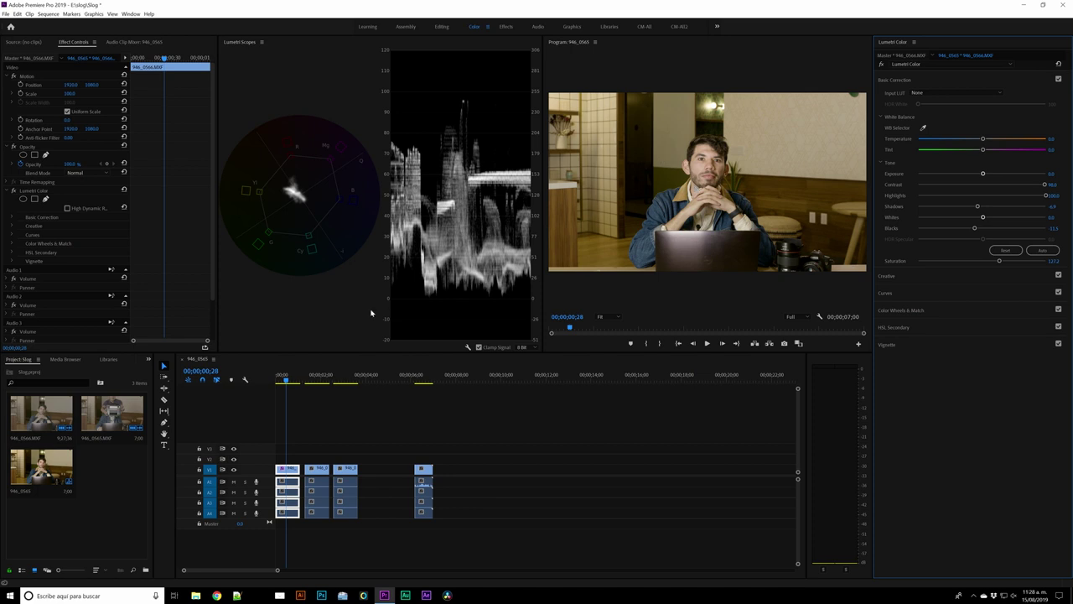
- Select the second clip and load E:\slog\Sony Slog3\2_SGamut3CineSLog3_To_LC-709TypeA.cube as its Input LUT
click(318, 379)
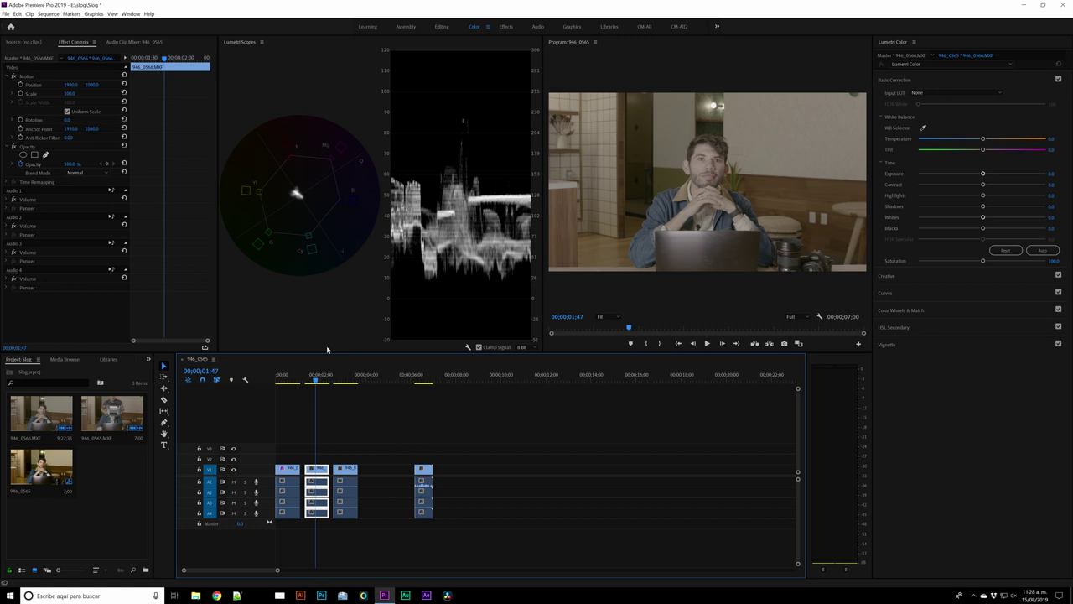
click(331, 441)
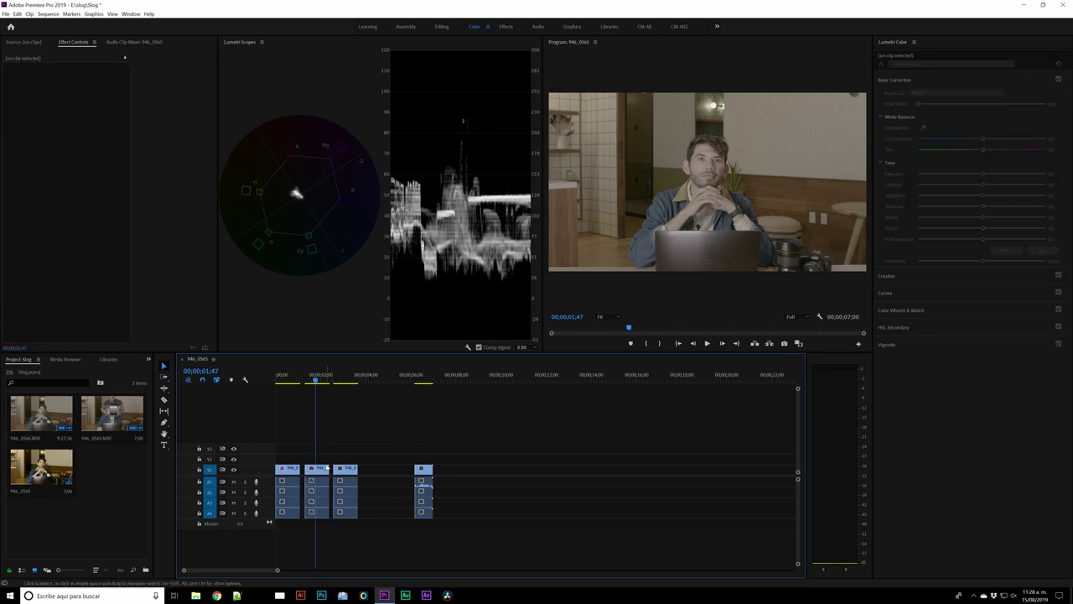
click(327, 470)
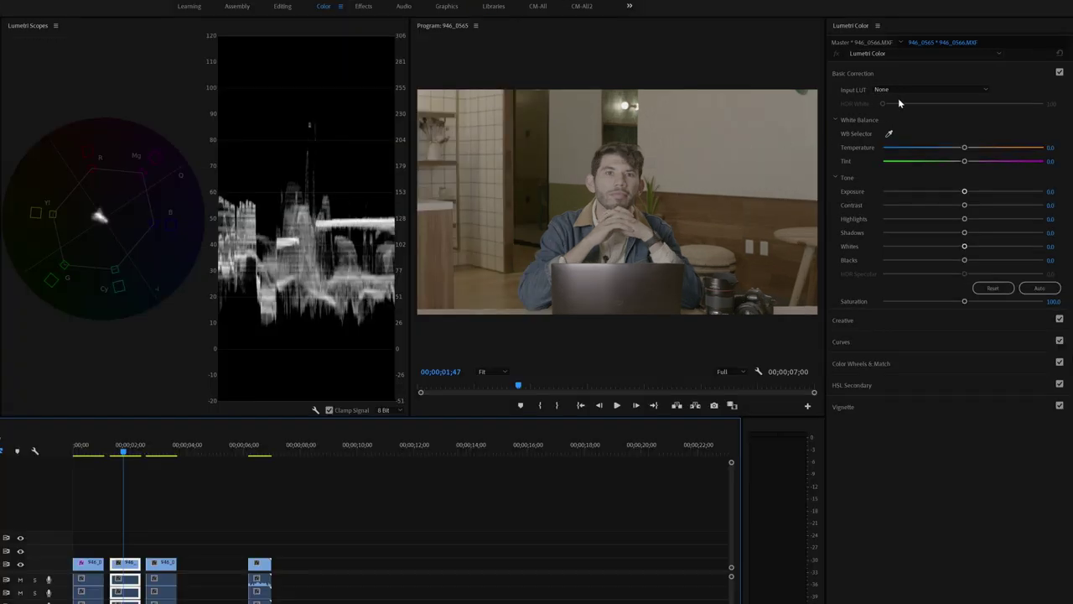
click(895, 89)
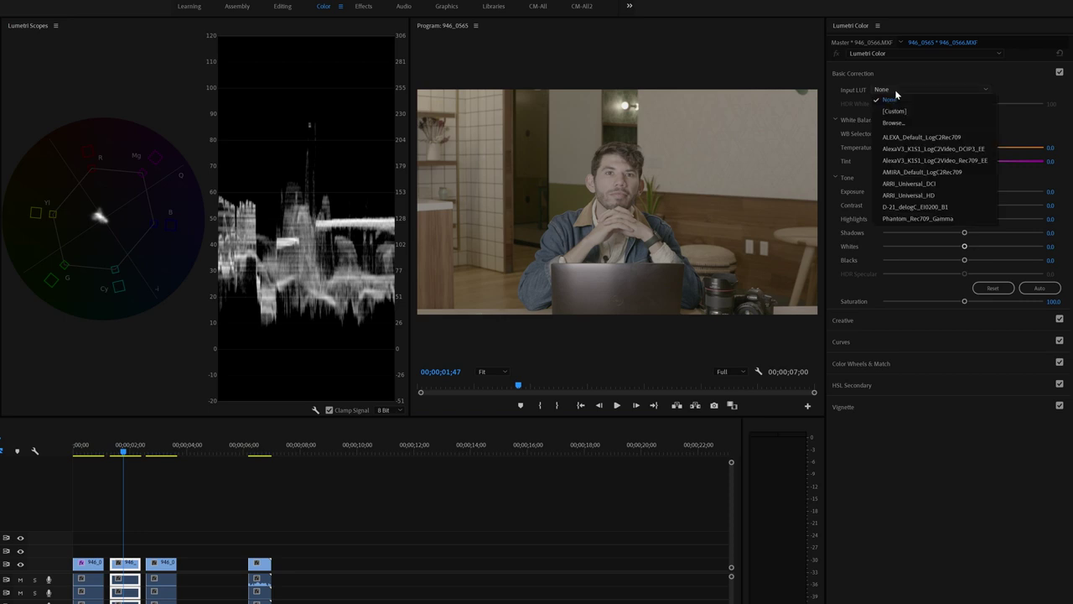
click(894, 125)
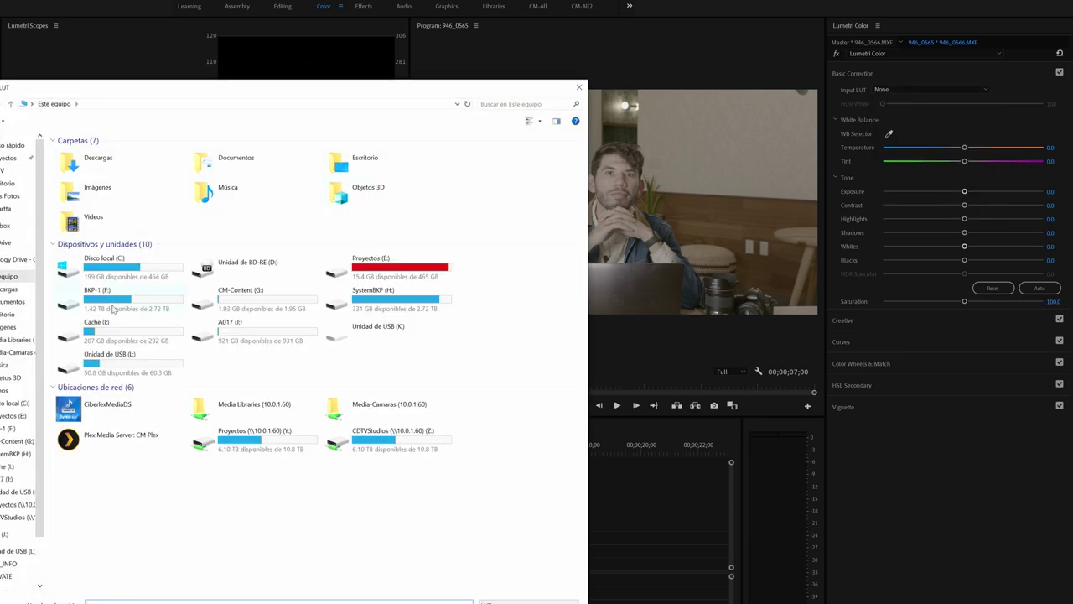
click(12, 416)
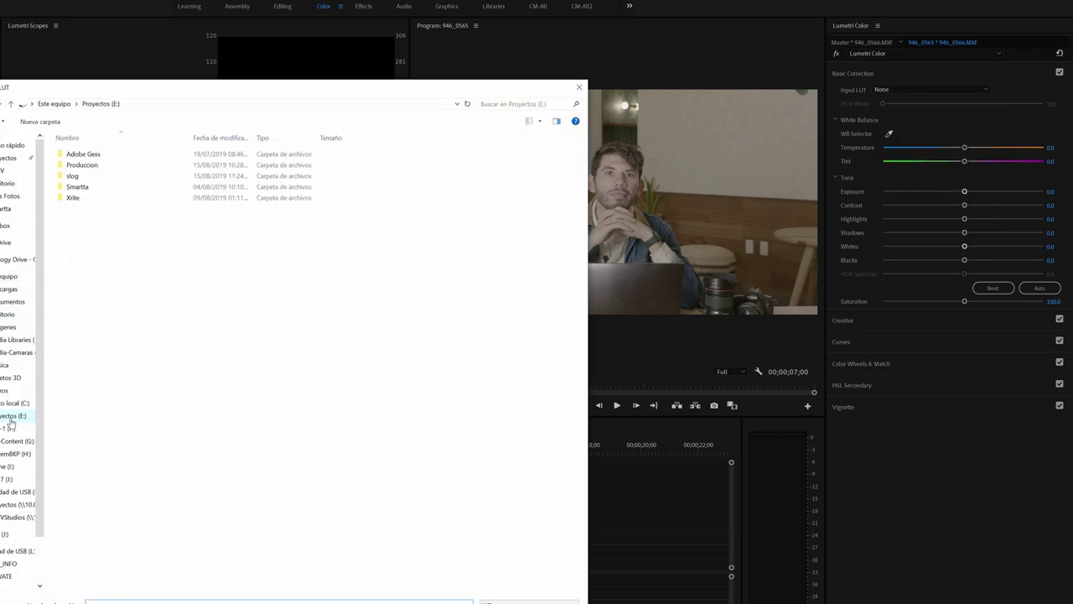
double_click(72, 176)
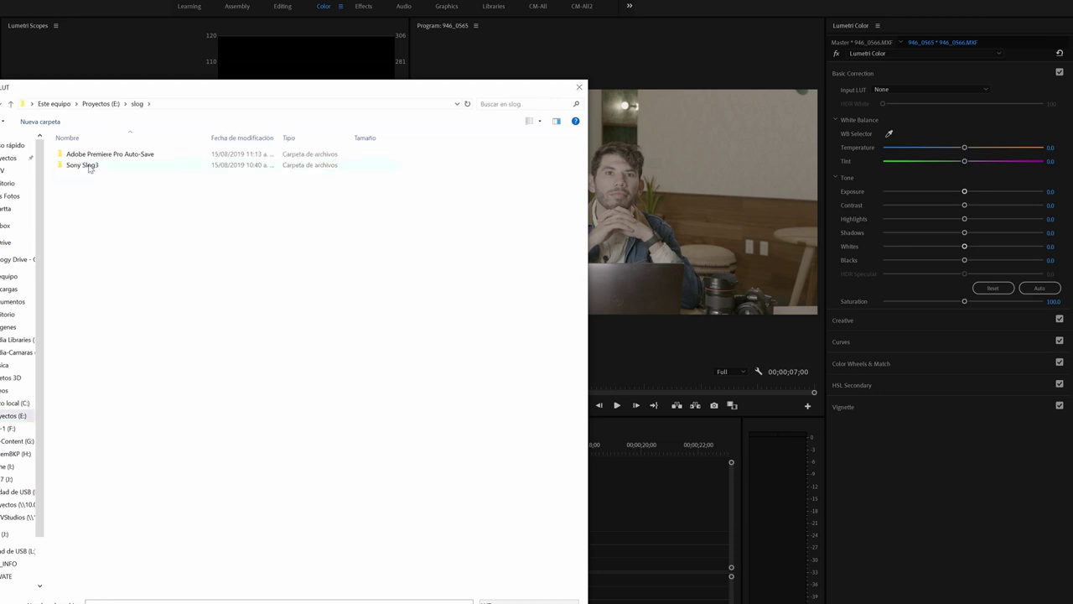
double_click(87, 166)
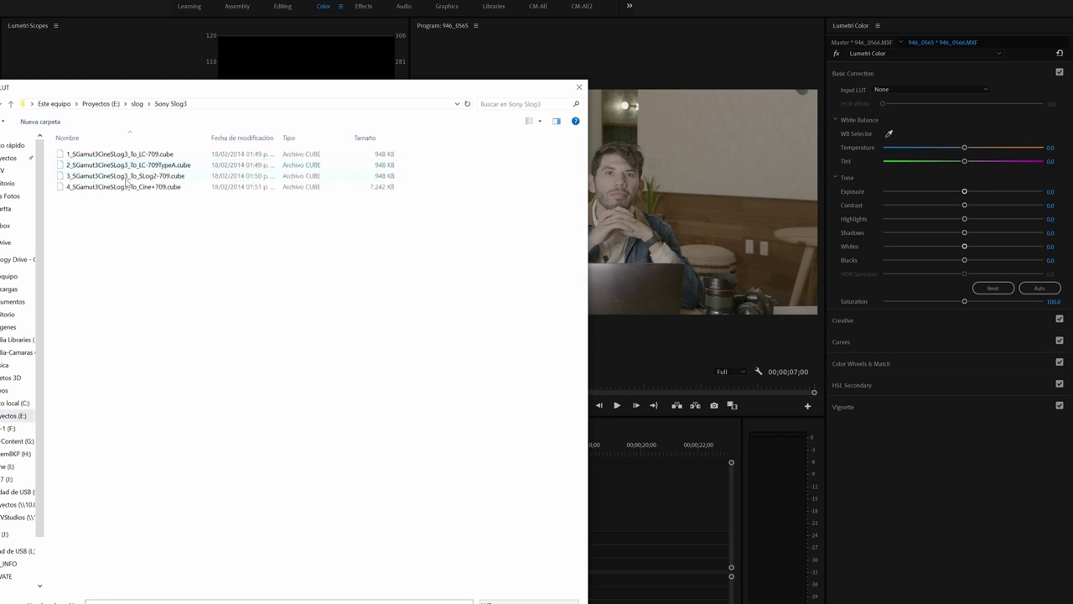
click(163, 167)
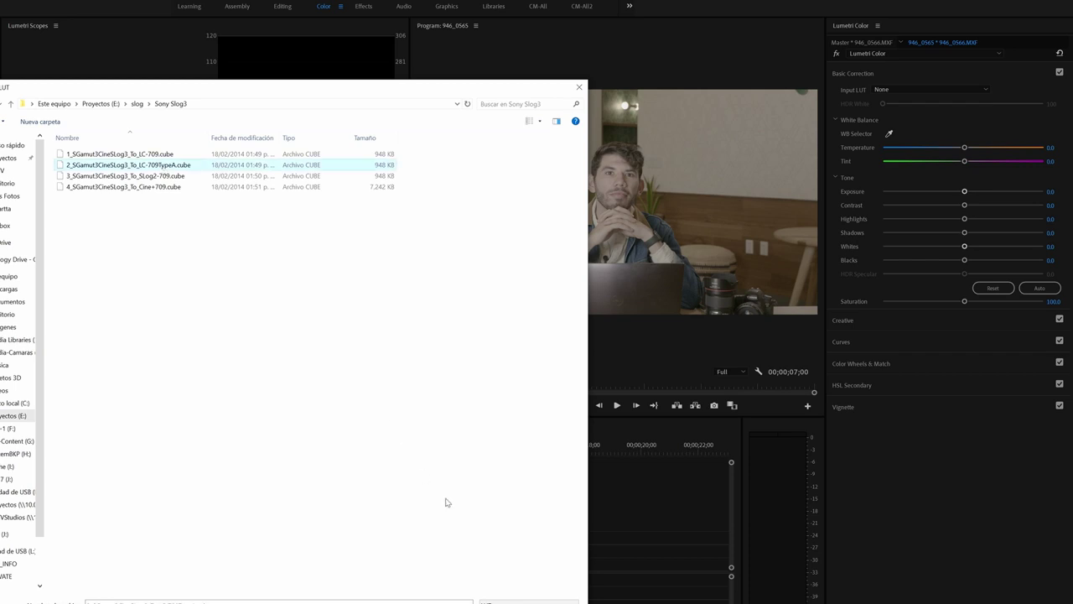
key(Return)
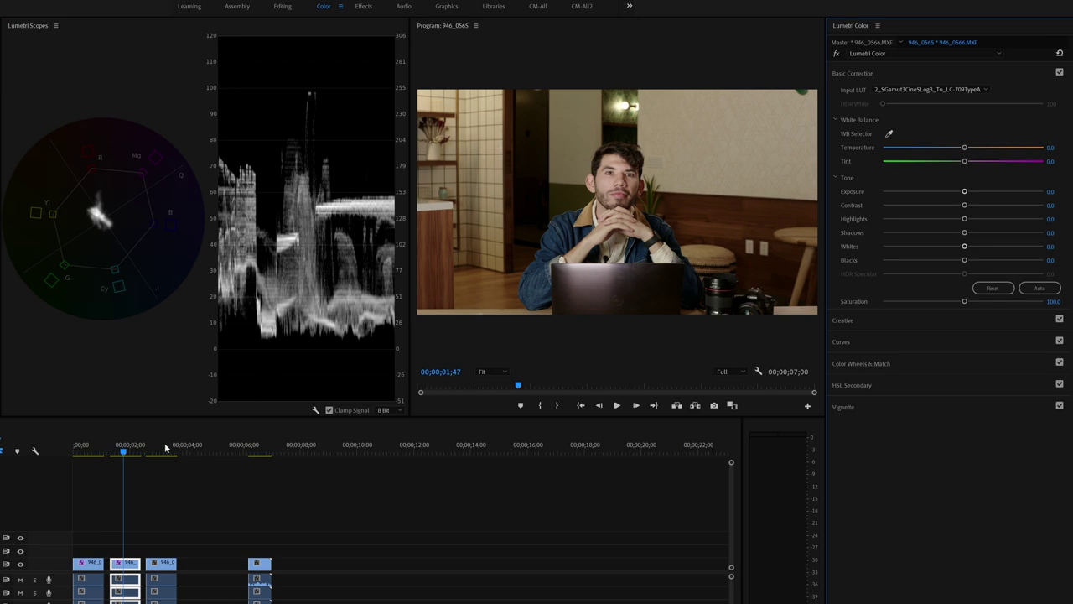
- Compare the first clip's grade with the second clip, then select the colour-chart clip 946_0565.MXF
click(91, 449)
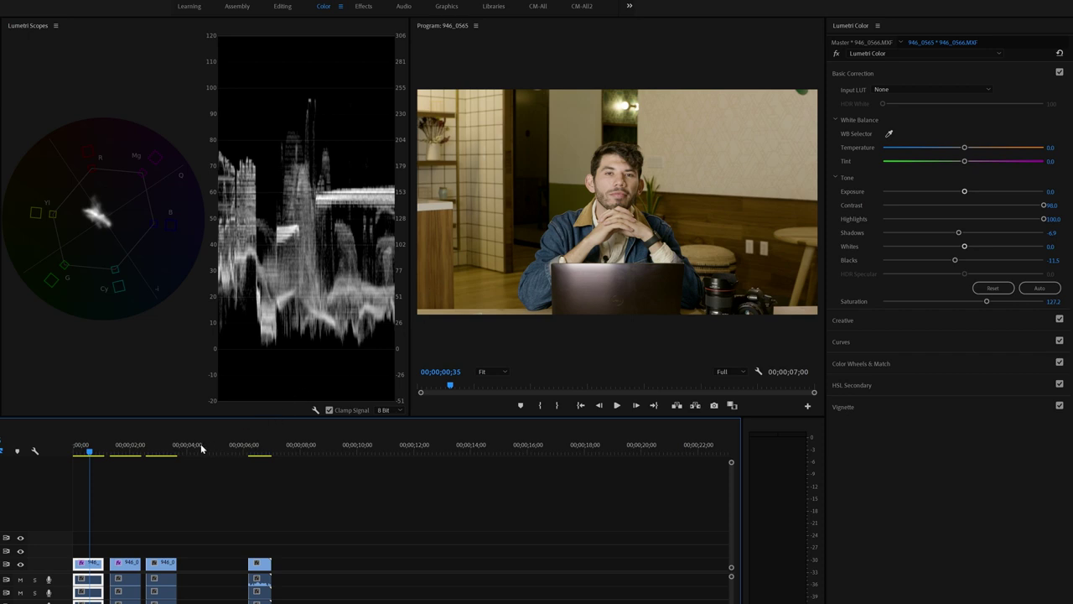
click(125, 451)
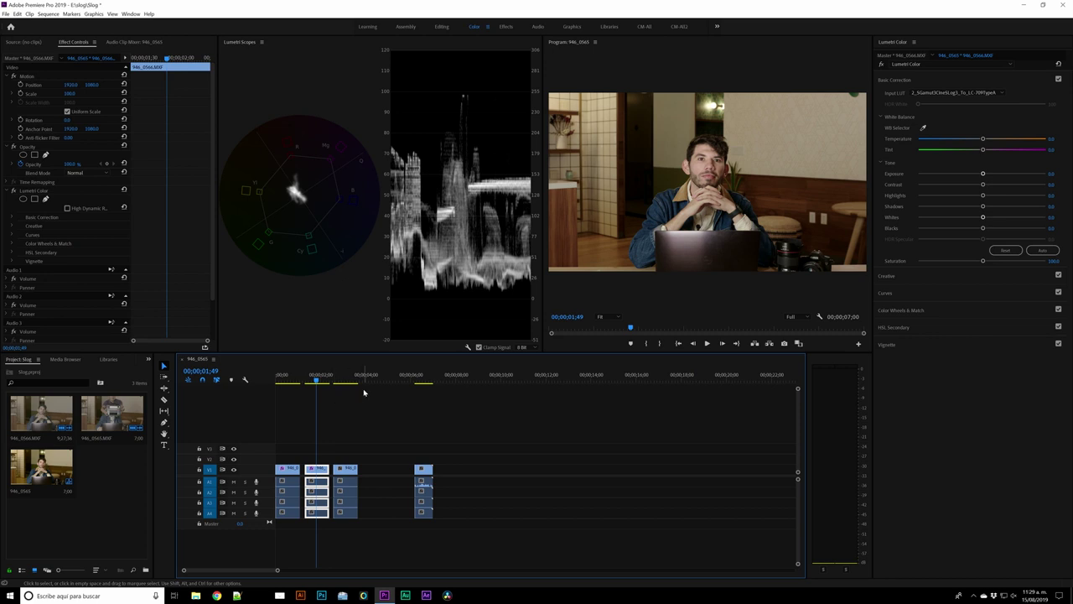
click(423, 379)
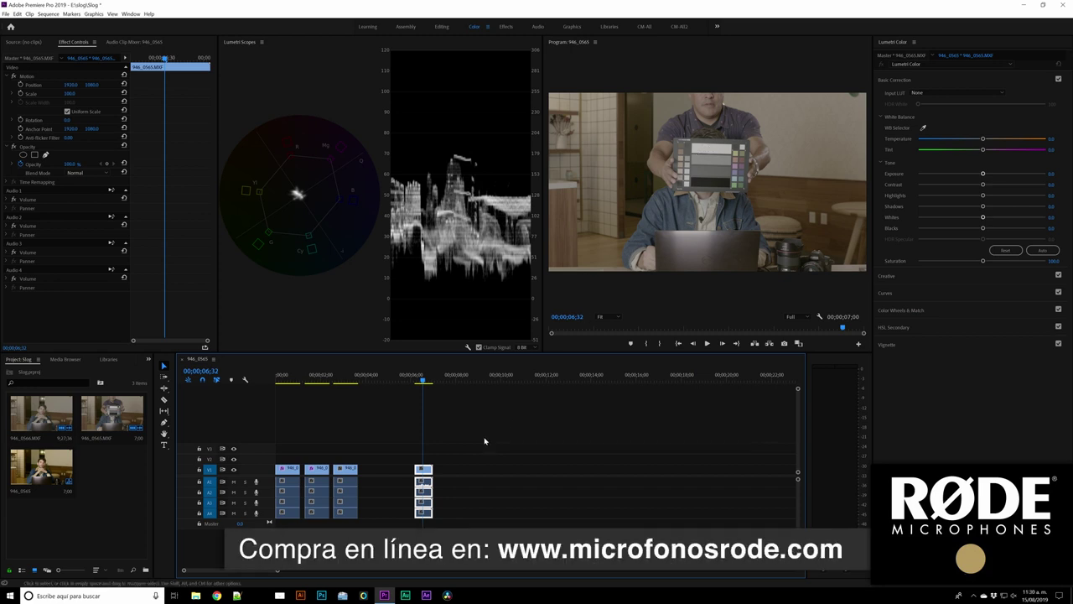
- Reselect the chart clip and load the 2_SGamut3CineSLog3_To_LC-709TypeA LUT as its Input LUT
click(484, 439)
click(428, 469)
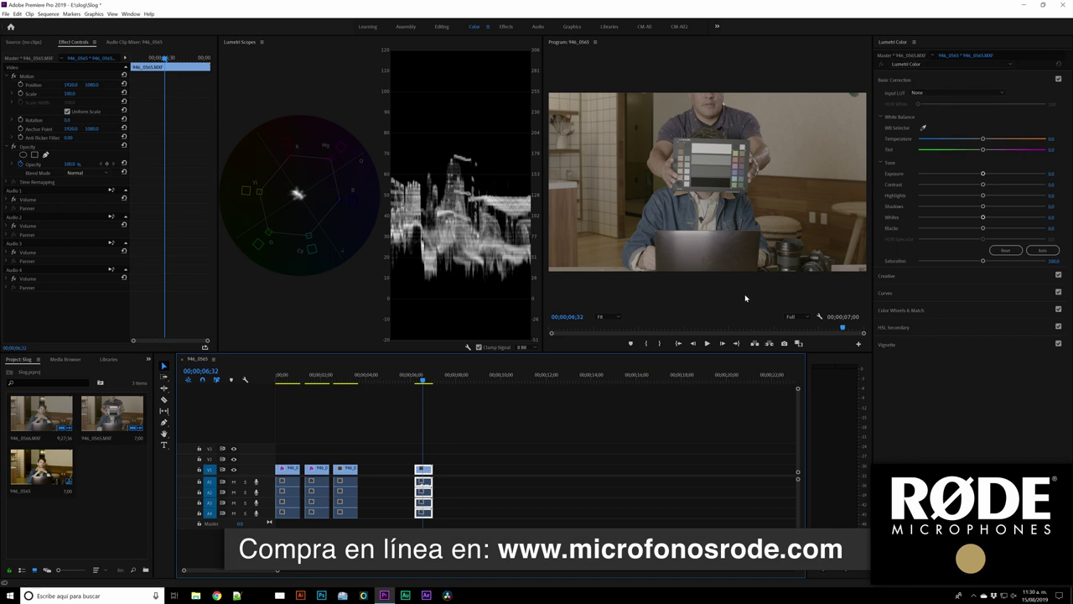
click(946, 93)
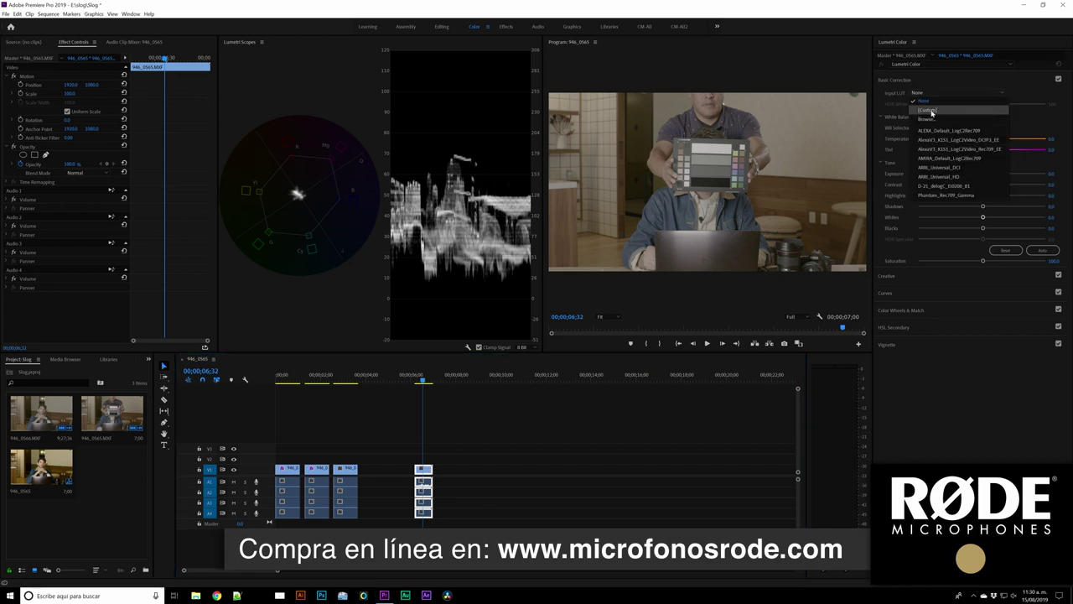
click(928, 119)
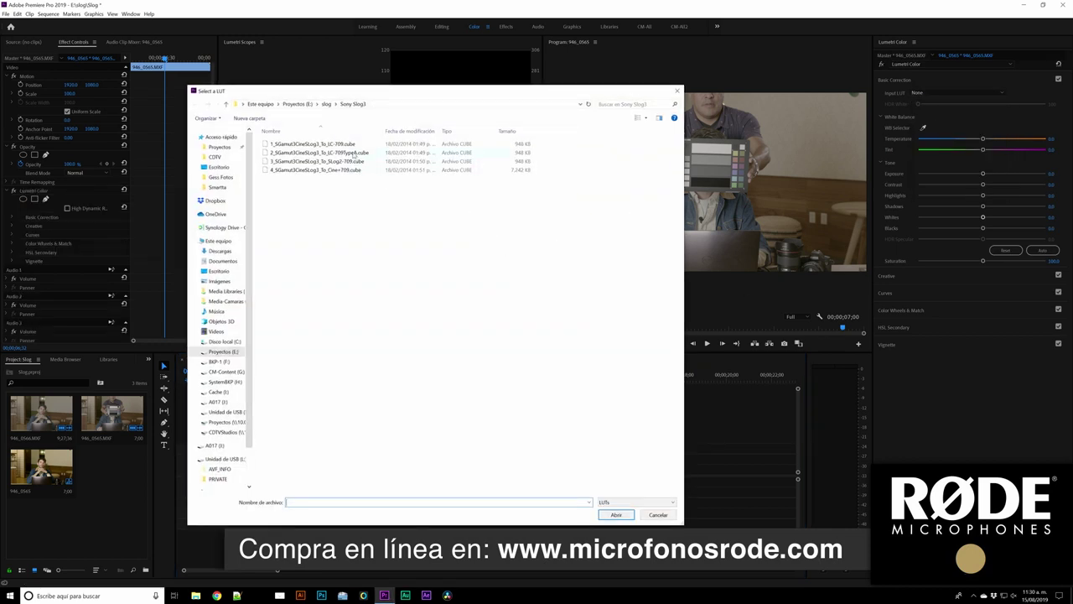
click(357, 153)
click(619, 514)
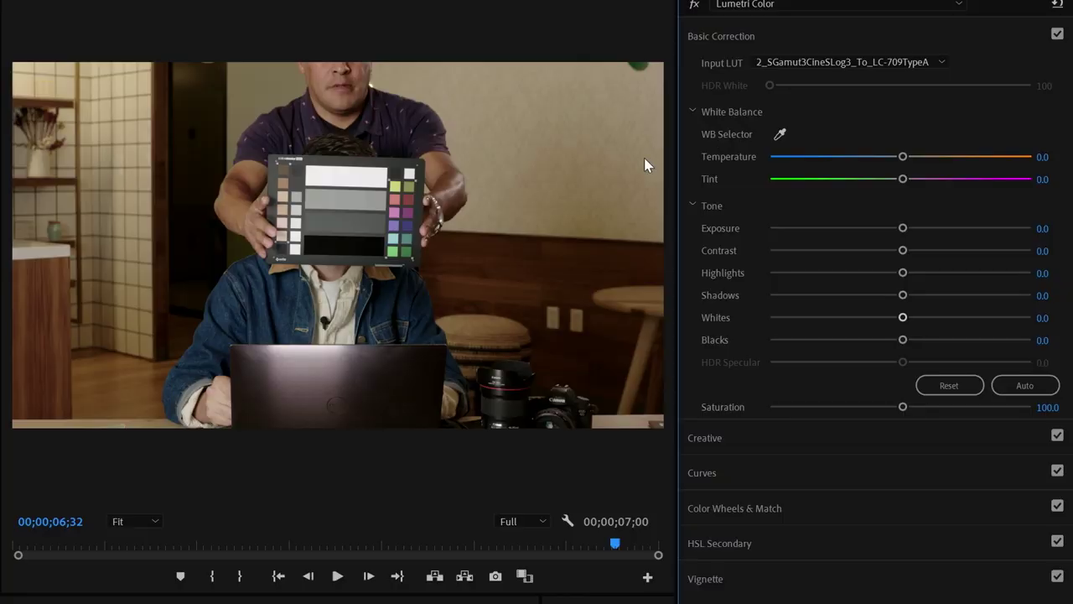
- White-balance from the chart's white patch, giving Temperature -3.9 and Tint -2.8
click(781, 136)
click(356, 177)
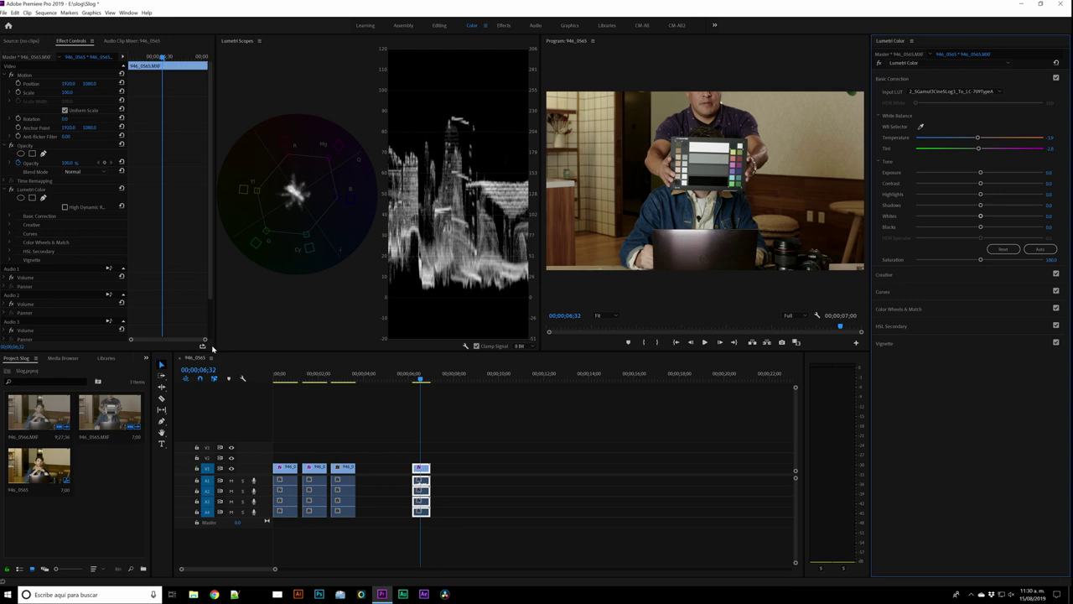
click(128, 12)
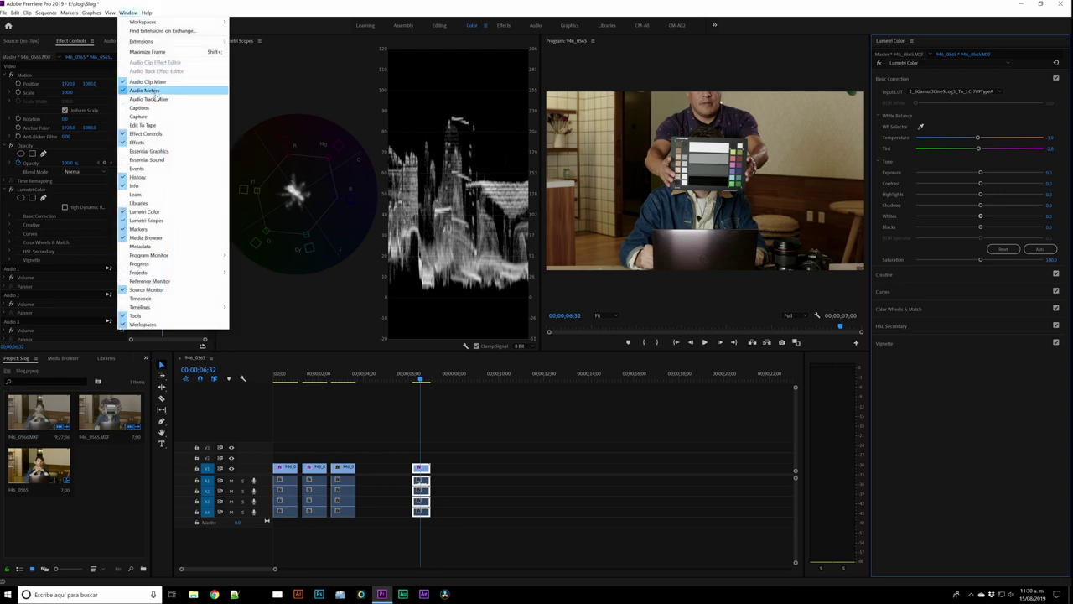
- Draw an Opacity pen mask with points at the colour chart's four corners
click(149, 143)
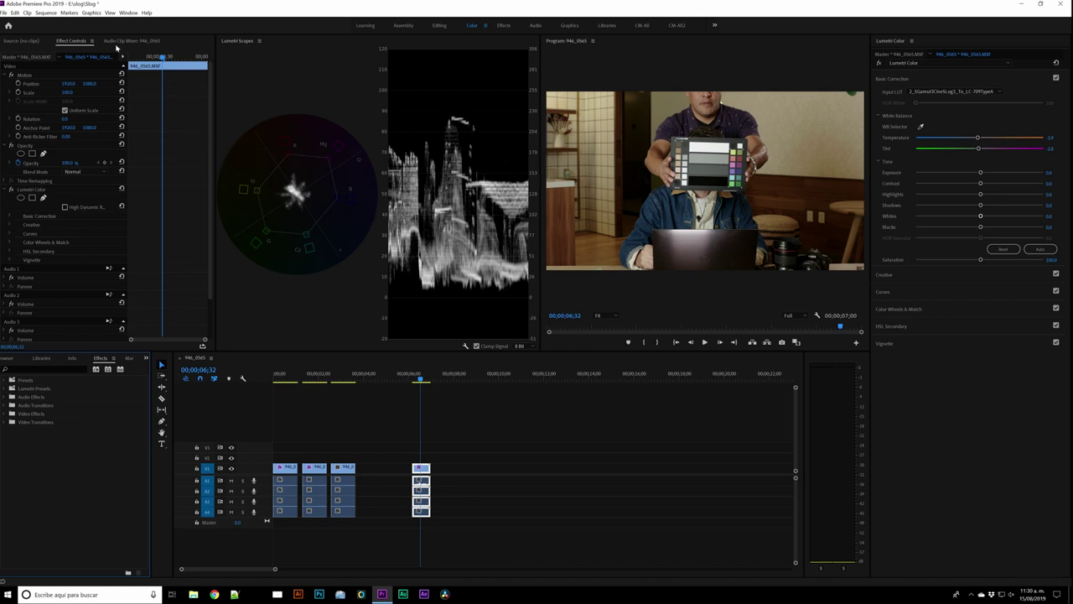
click(80, 45)
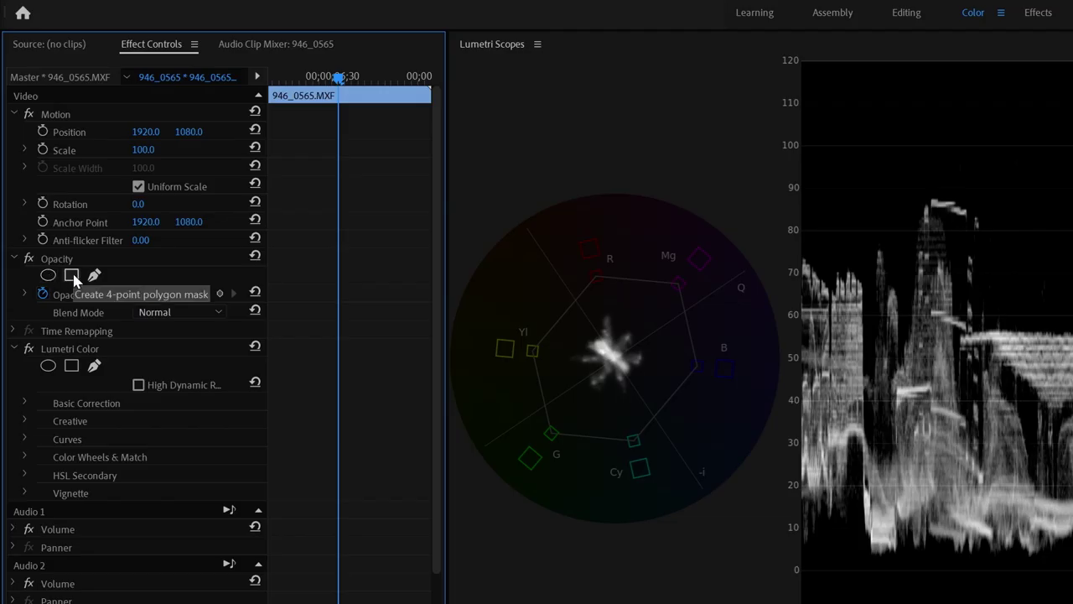
click(94, 275)
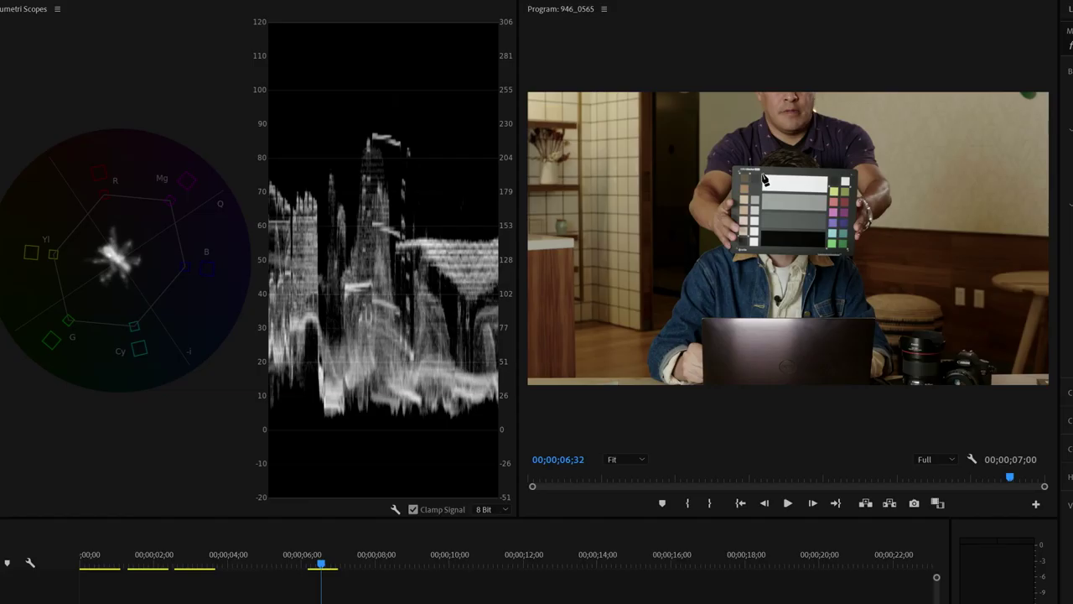
click(762, 173)
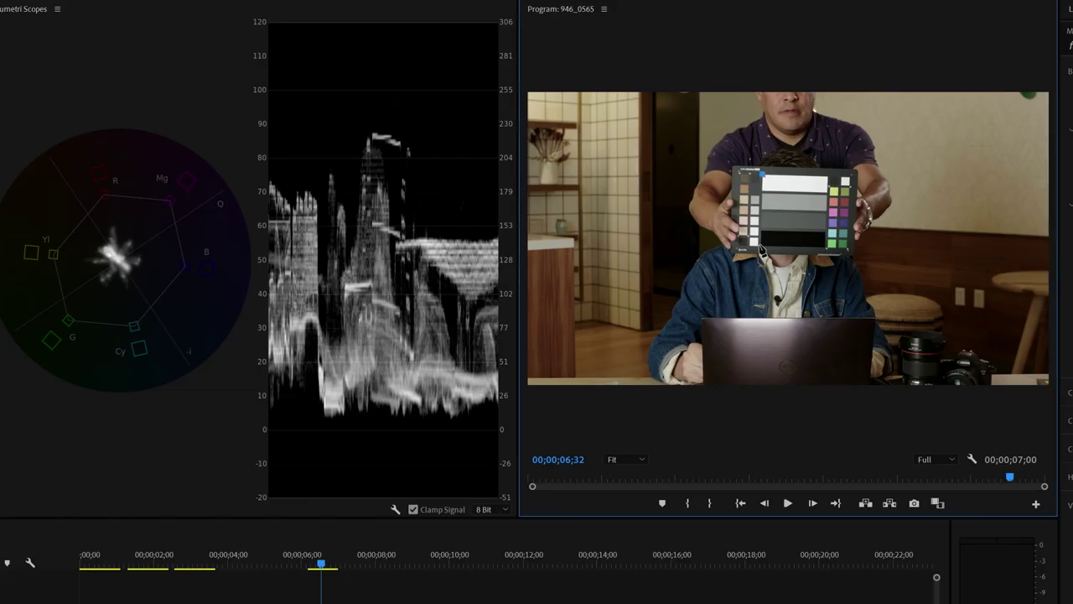
click(763, 246)
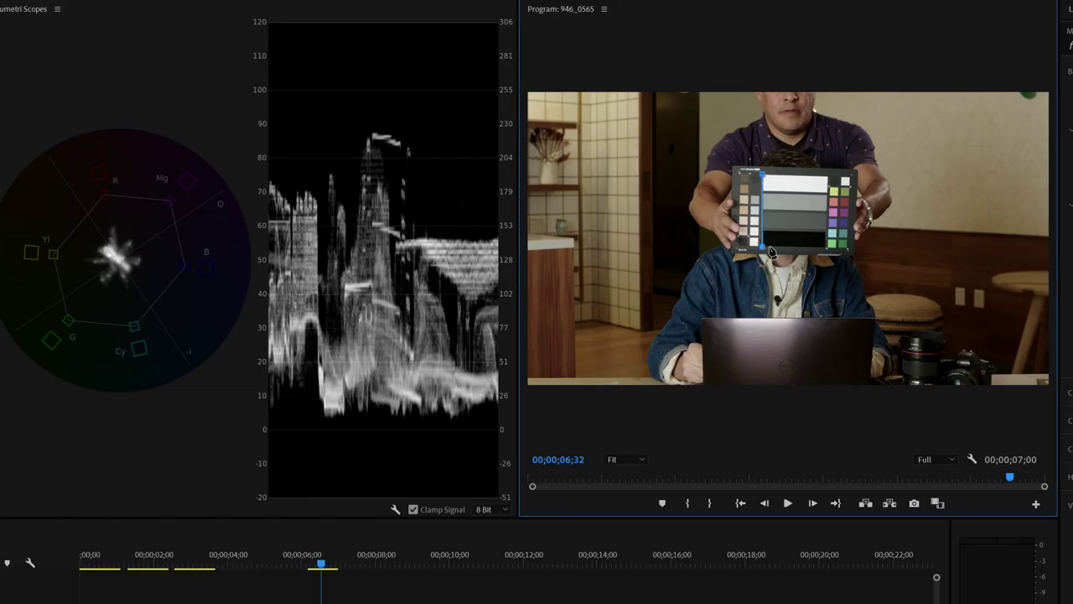
click(826, 248)
click(827, 179)
- Close the mask and set the chart's Highlights to 27.9 and Blacks to -11.5
click(763, 177)
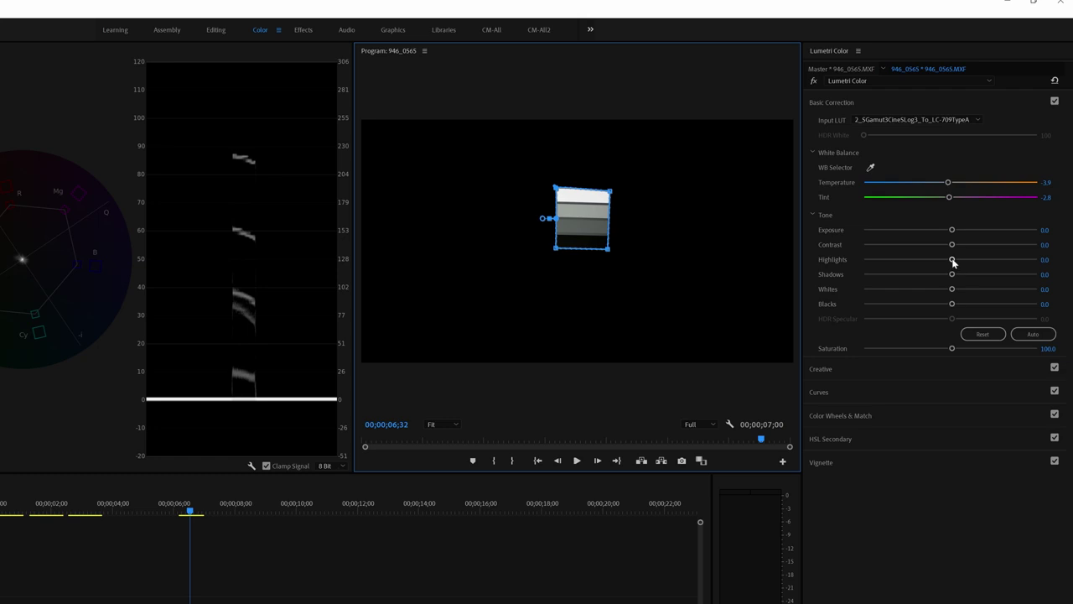
drag(951, 261, 974, 261)
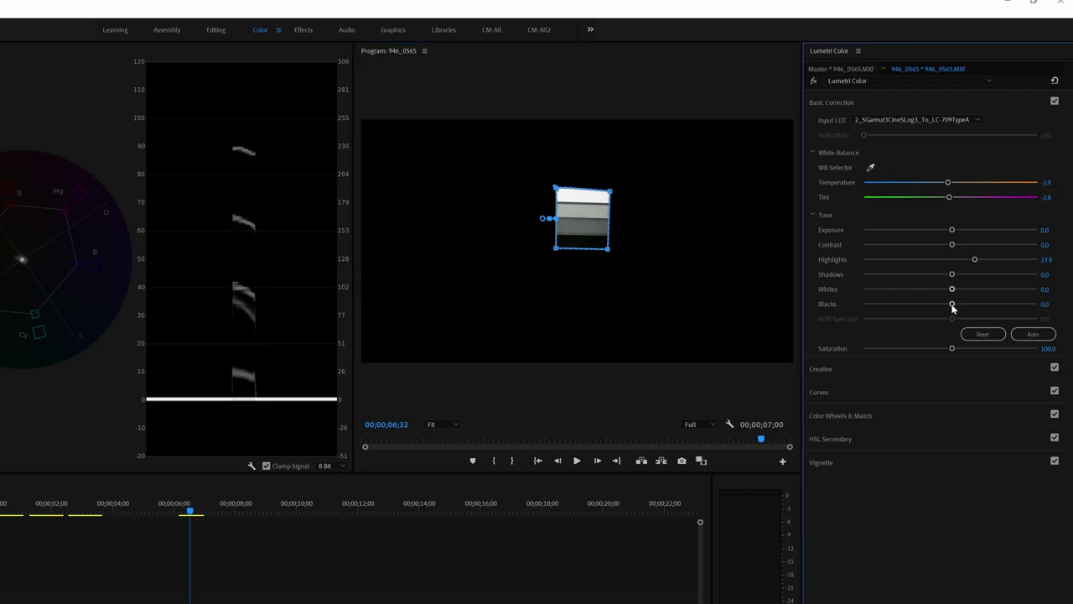
mouse_move(951, 304)
mouse_down()
mouse_move(940, 306)
mouse_move(928, 275)
mouse_move(920, 284)
mouse_up()
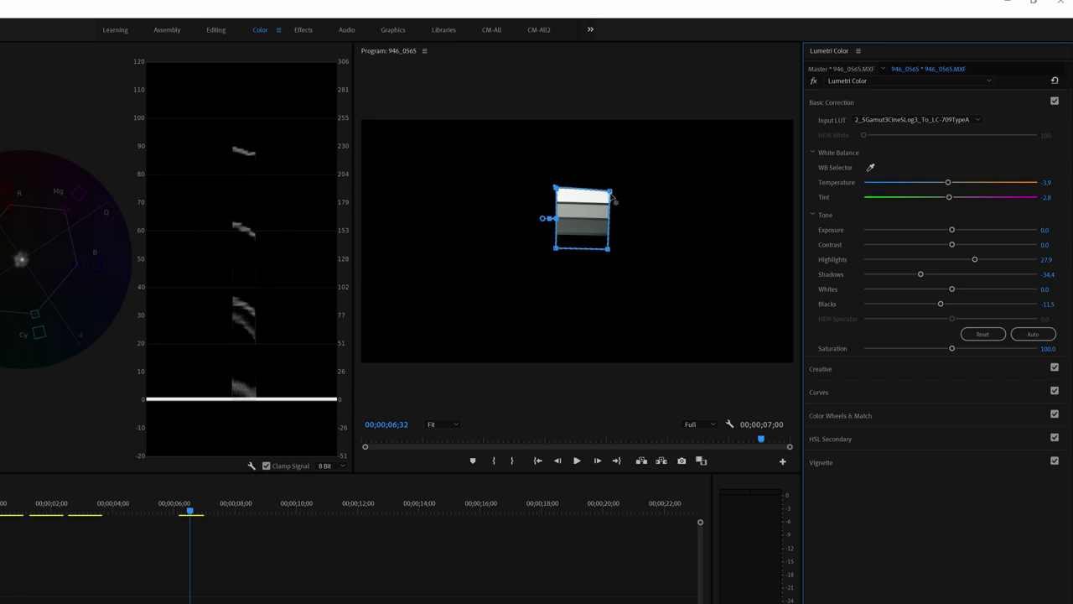
- Move the mask's four corners so it covers only the column of colour swatches
drag(613, 196, 625, 192)
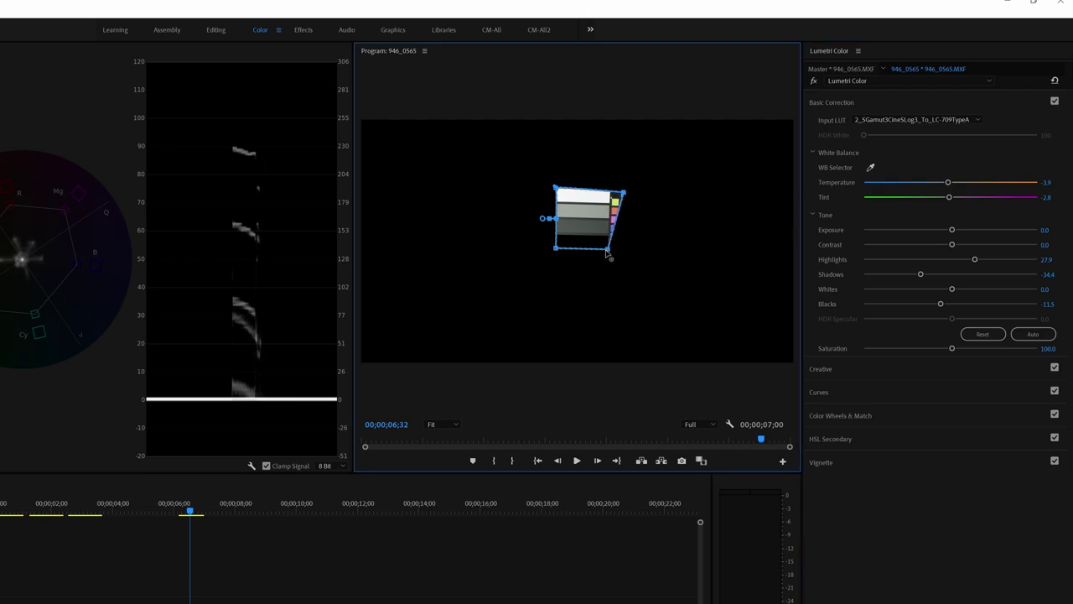
drag(608, 249, 619, 251)
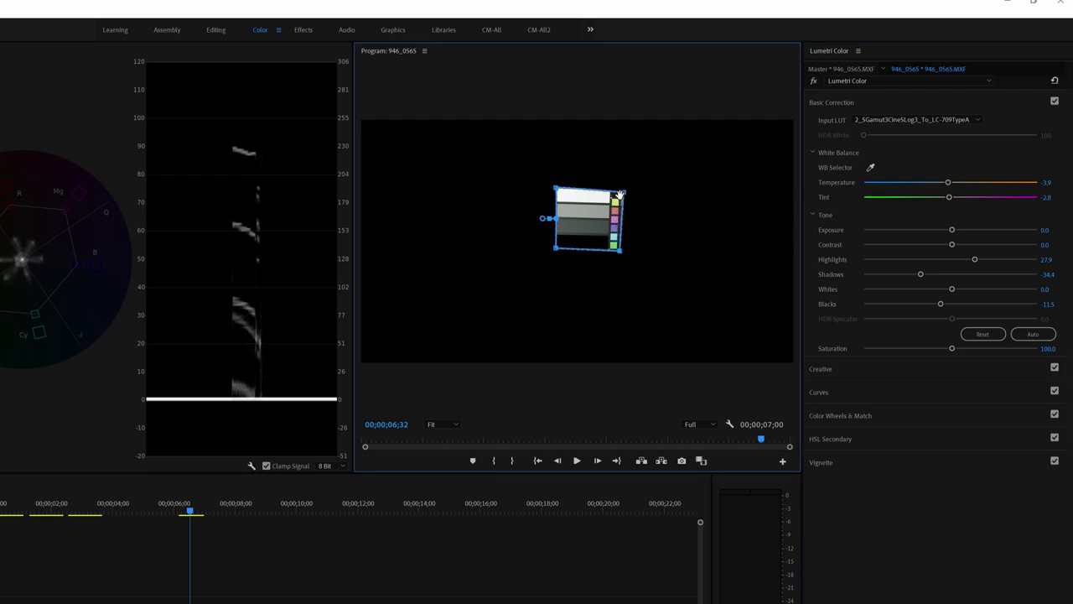
drag(624, 193, 621, 197)
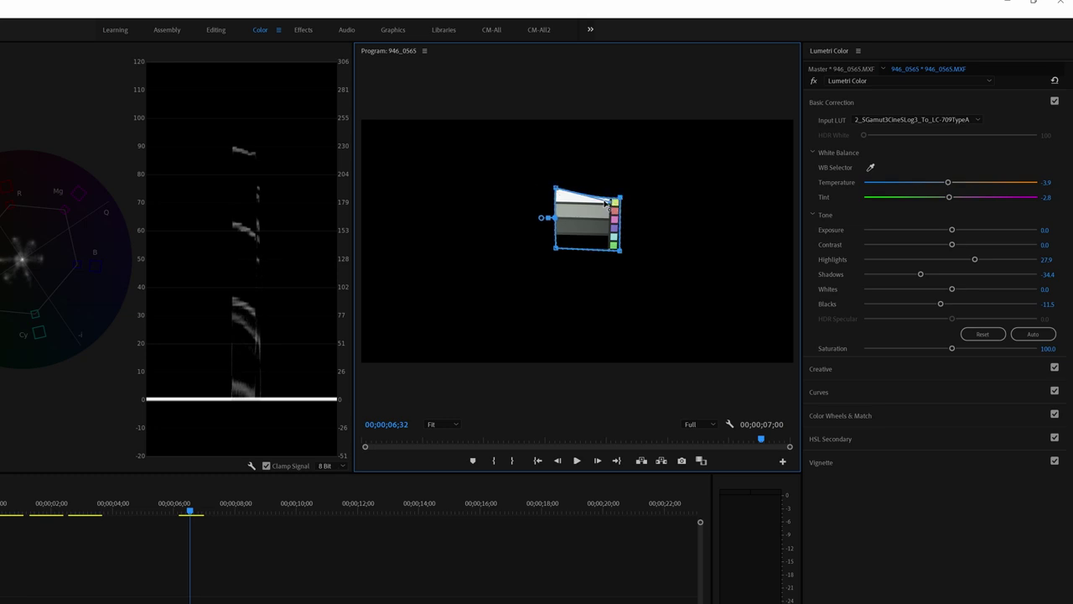
drag(555, 188, 605, 196)
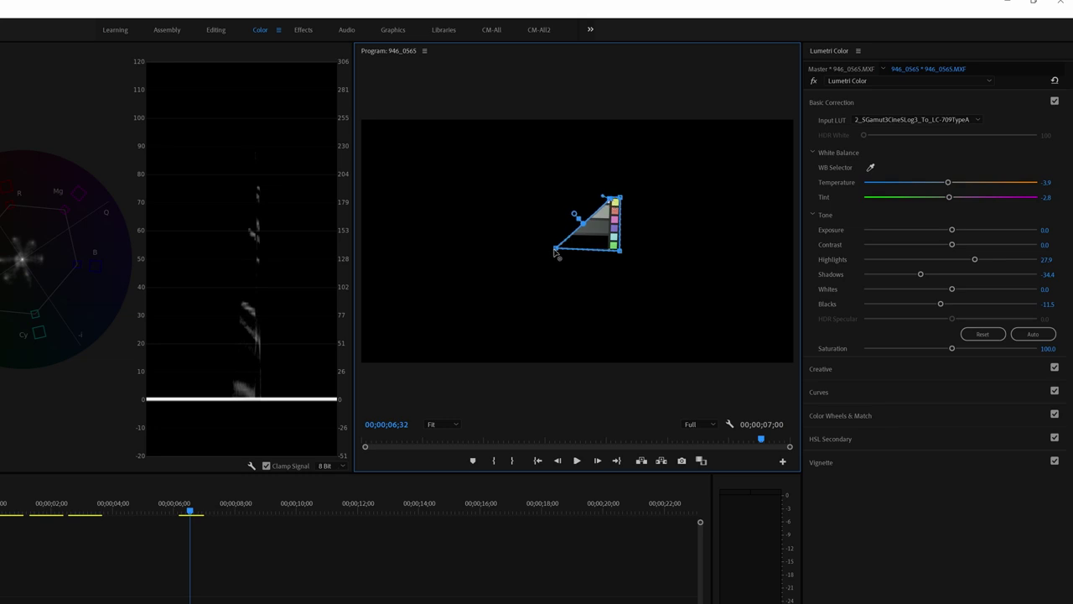
drag(555, 248, 609, 252)
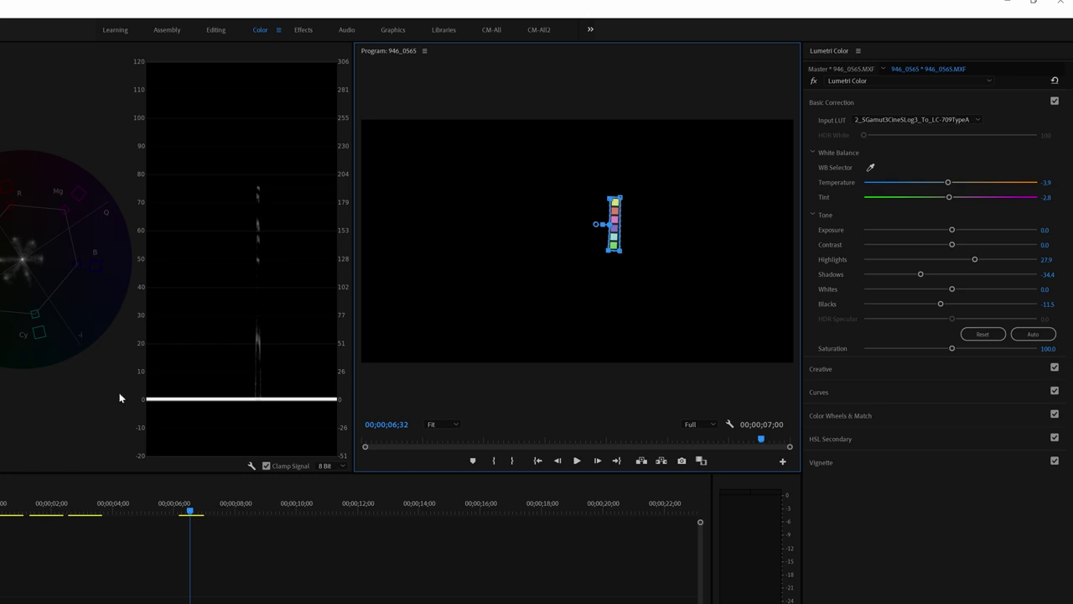
click(264, 464)
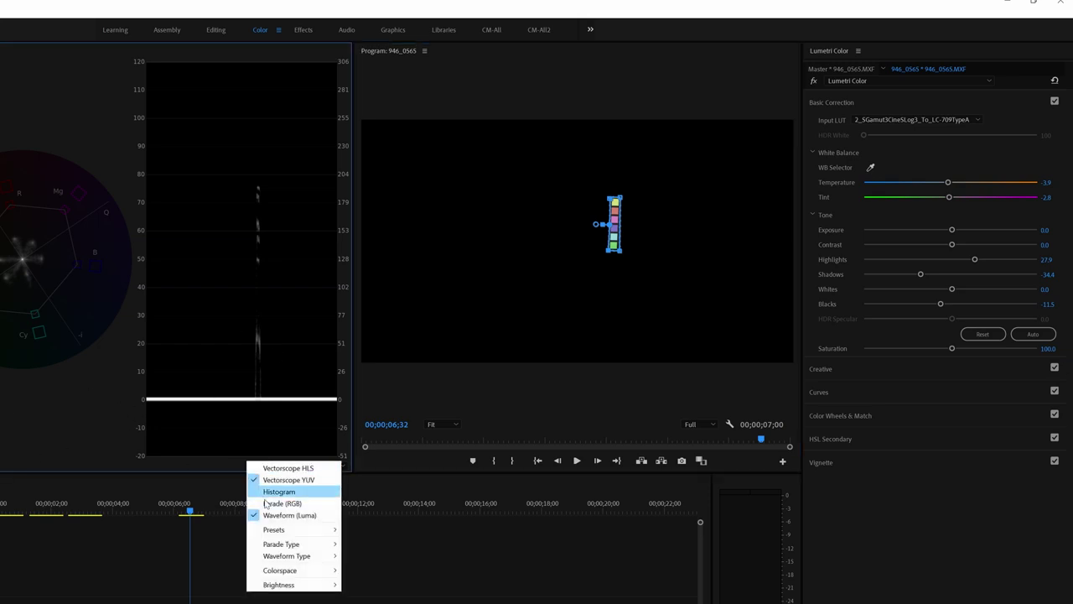
- Hide the Waveform (Luma) scope and raise Saturation to 200
click(315, 477)
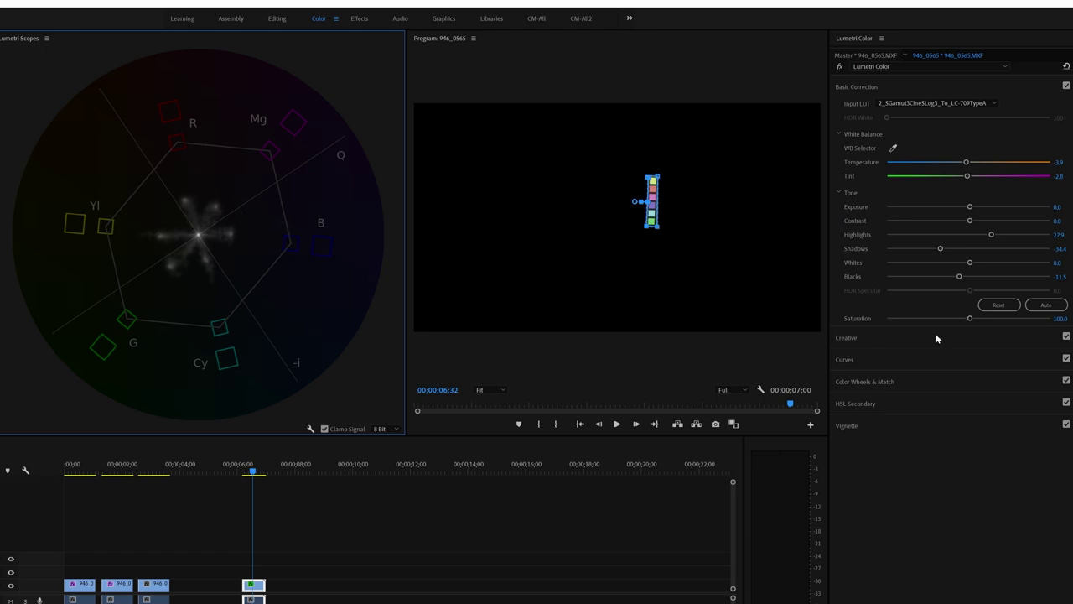
drag(970, 319, 1058, 325)
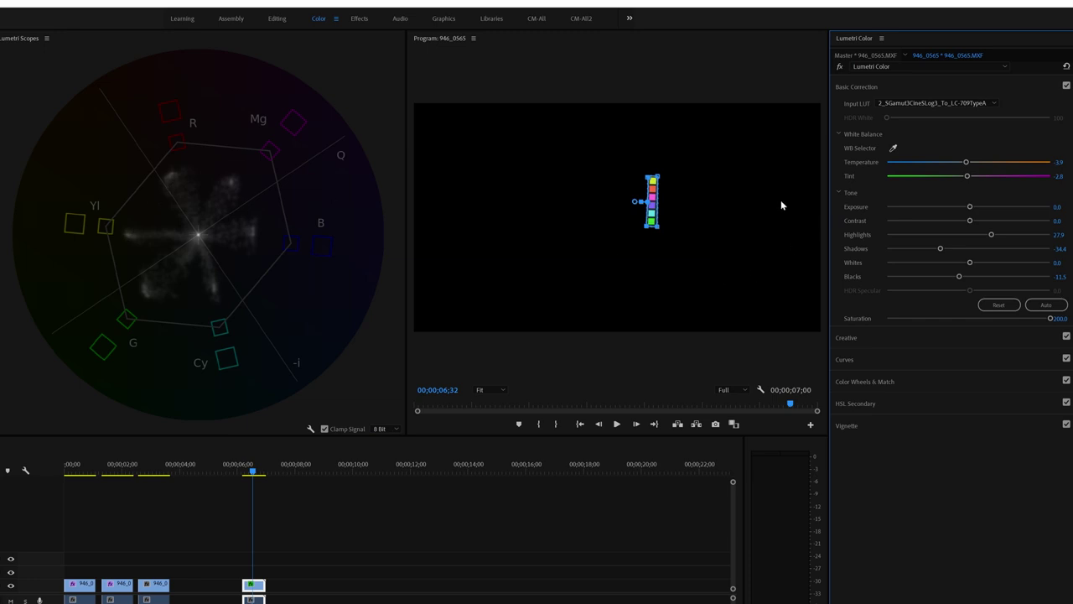
- Sample the chart's yellow swatch onto the Hue vs Hue curve with the eyedropper
click(888, 360)
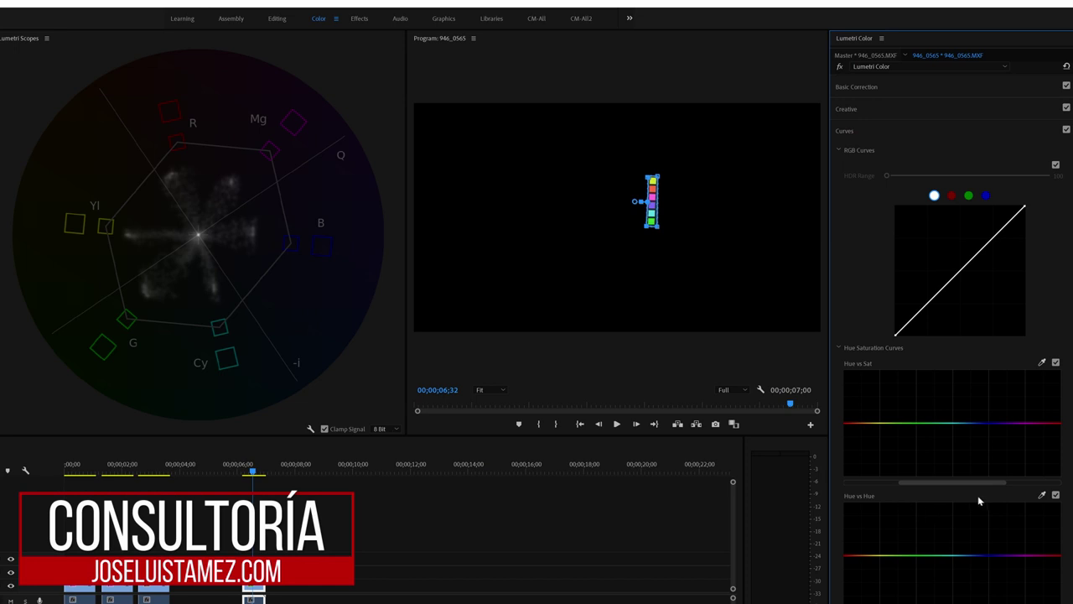
scroll(979, 497, down, 3)
scroll(893, 386, down, 2)
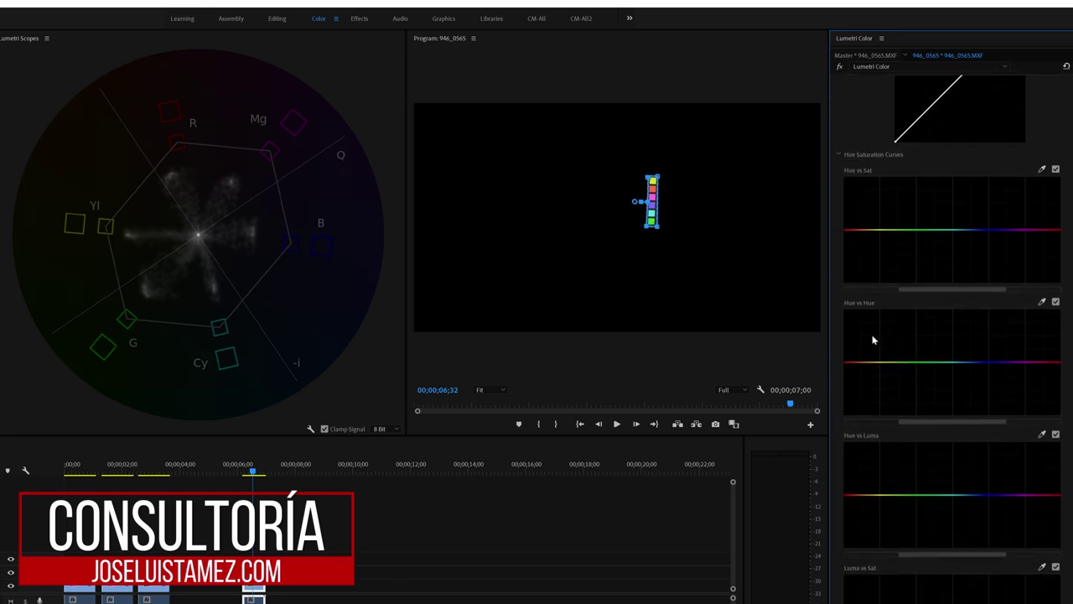
click(1042, 304)
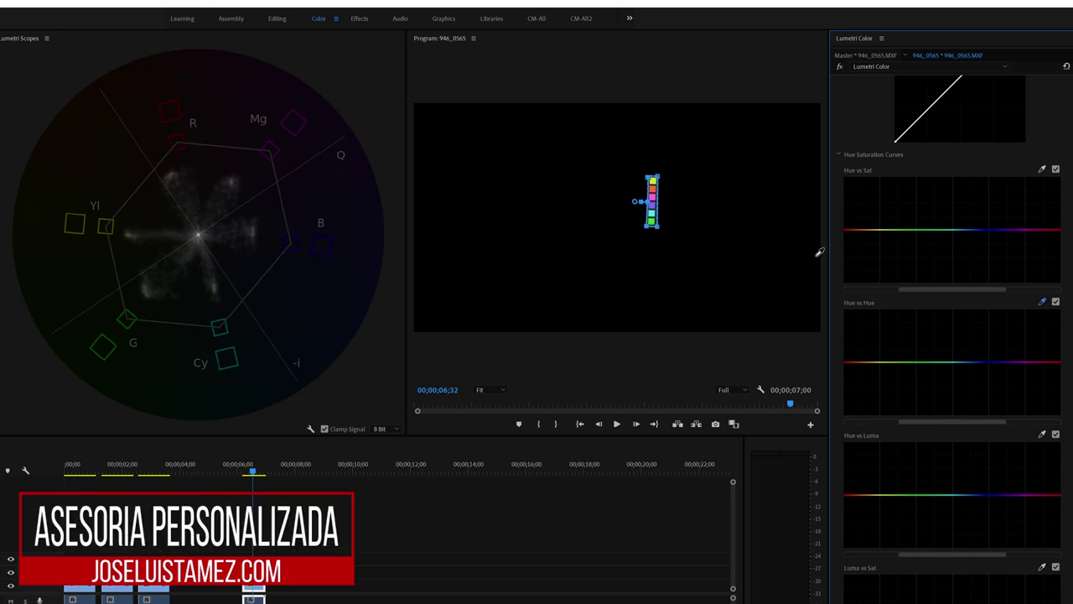
click(655, 181)
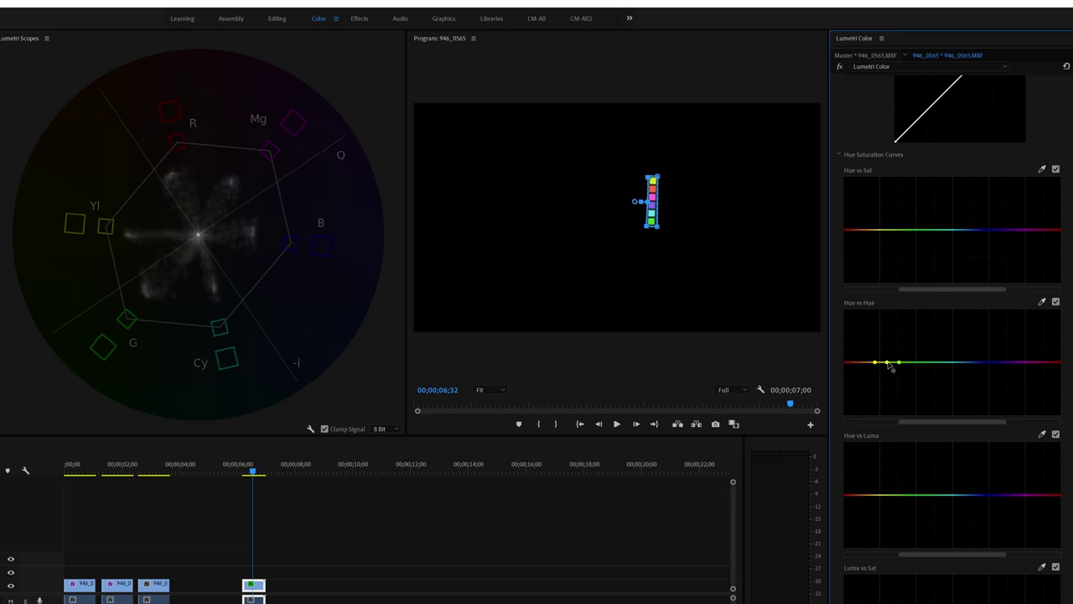
- Test shifting the yellow point up and down, then leave the Hue vs Hue curve flat
mouse_move(887, 362)
mouse_down()
mouse_move(888, 337)
mouse_move(889, 351)
mouse_up()
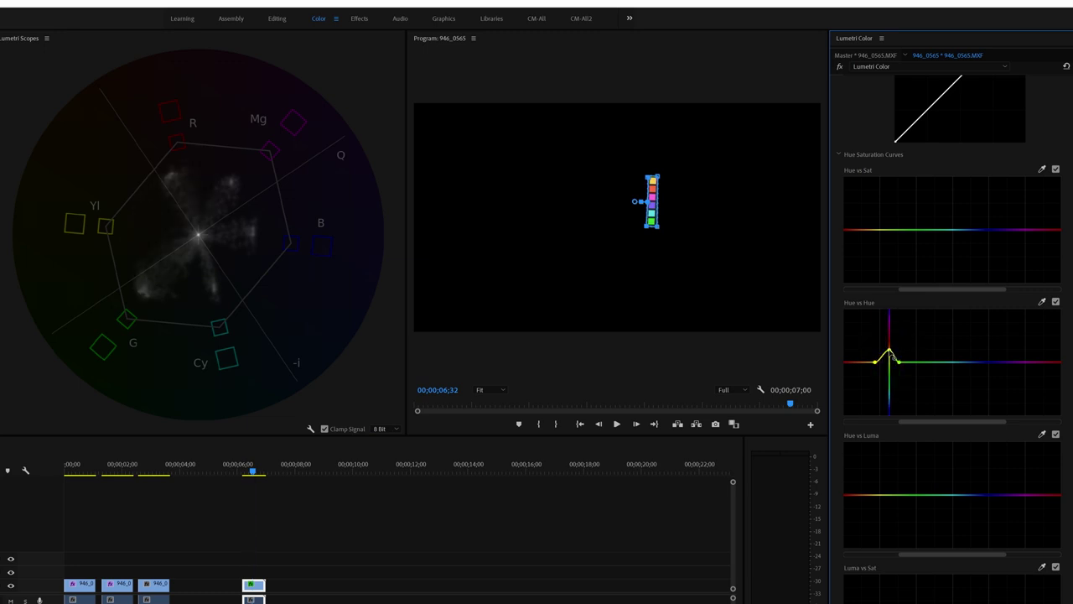
double_click(887, 362)
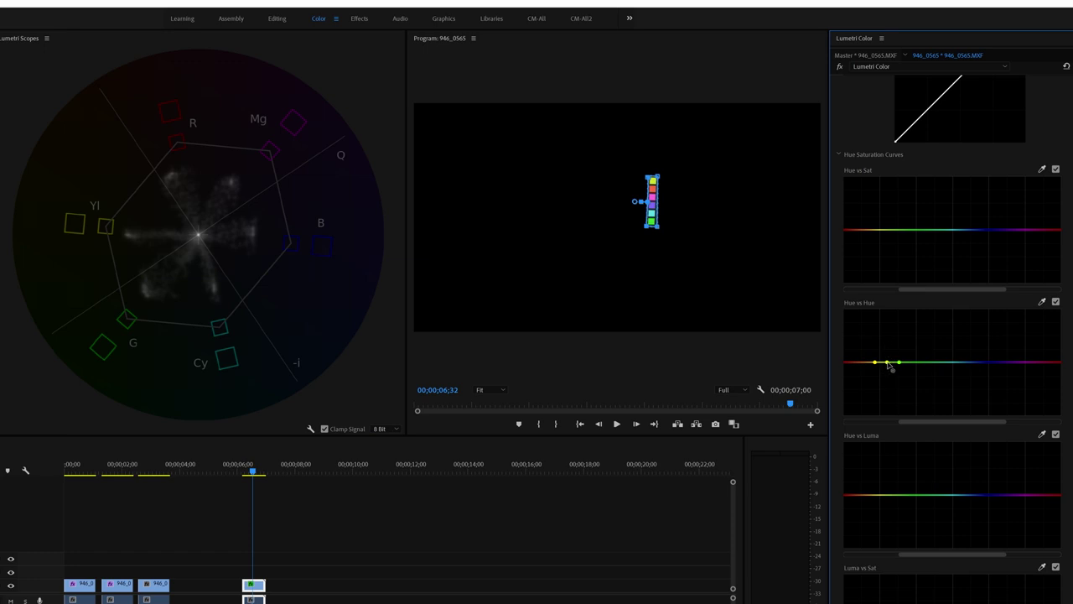
drag(888, 363, 886, 335)
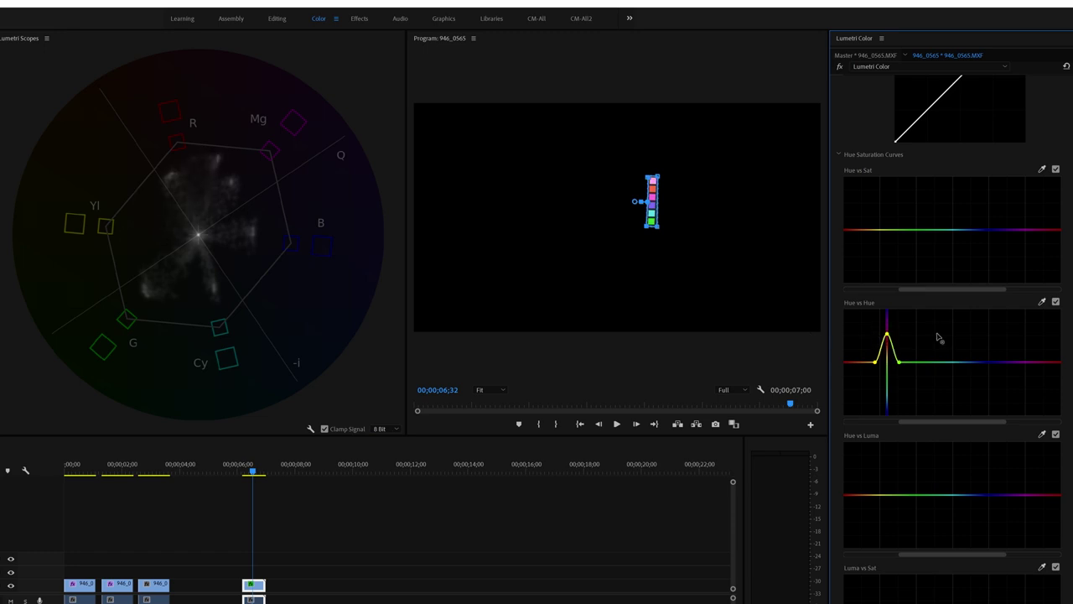
mouse_move(887, 336)
mouse_down()
mouse_move(891, 382)
mouse_move(883, 367)
mouse_up()
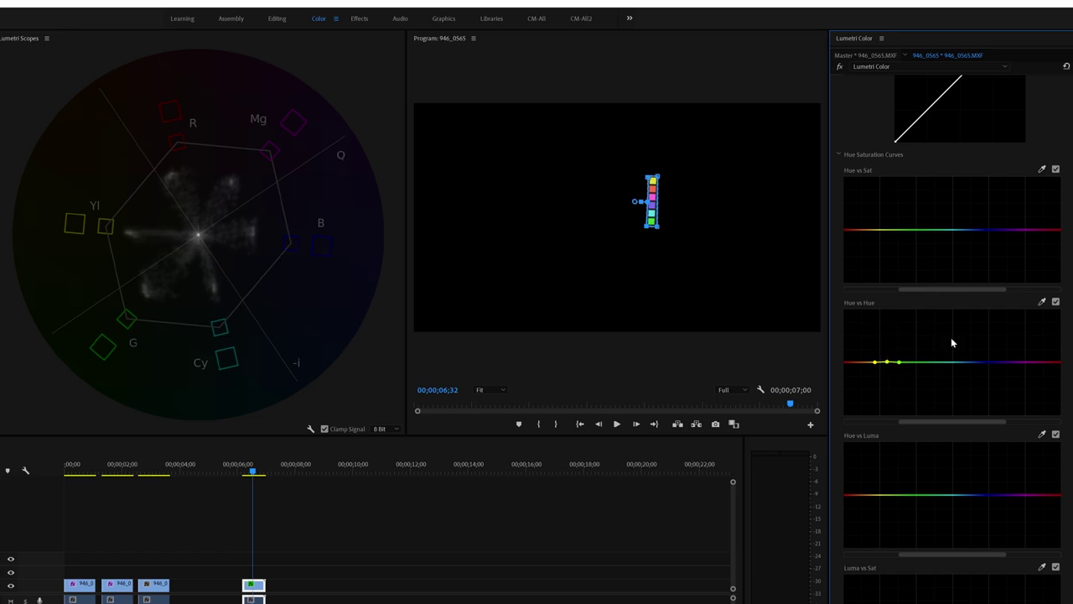
click(1043, 302)
- Sample the chart's red and magenta swatches and nudge their Hue vs Hue points into small bumps
click(653, 184)
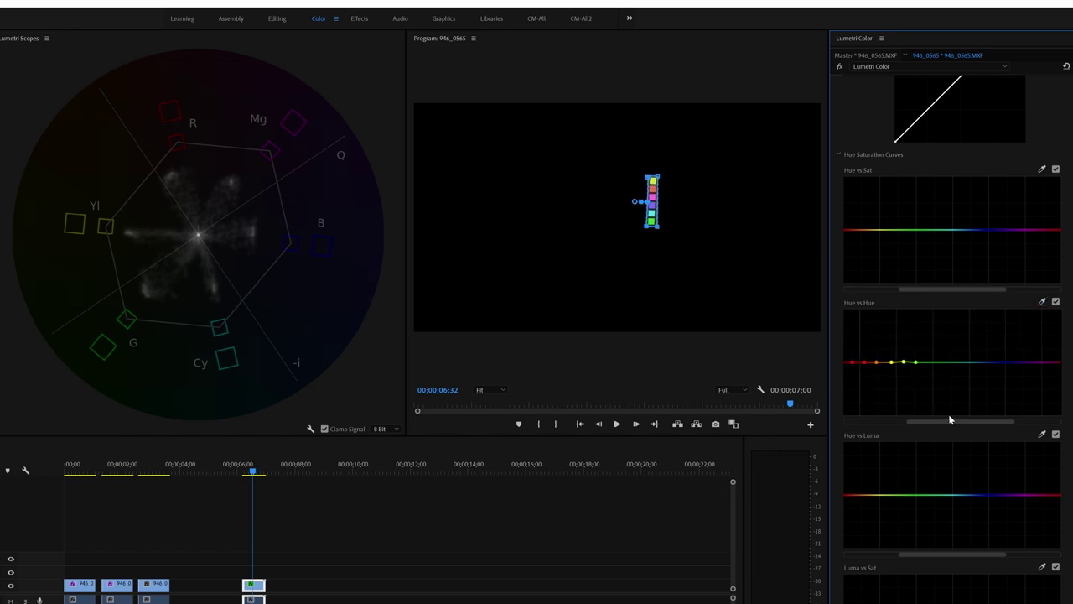
drag(930, 423, 947, 421)
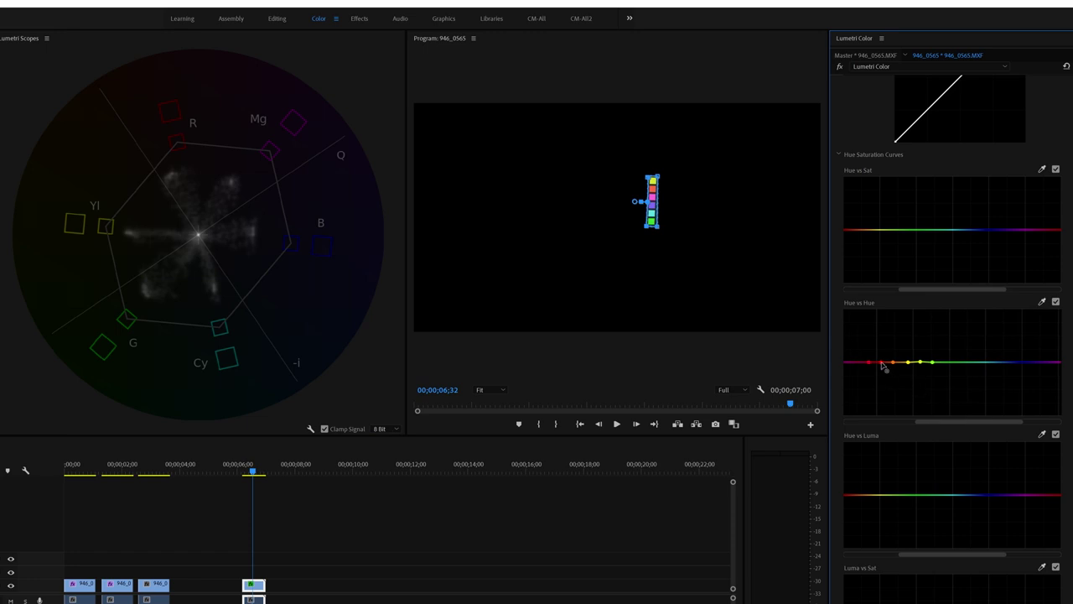
drag(882, 366, 878, 361)
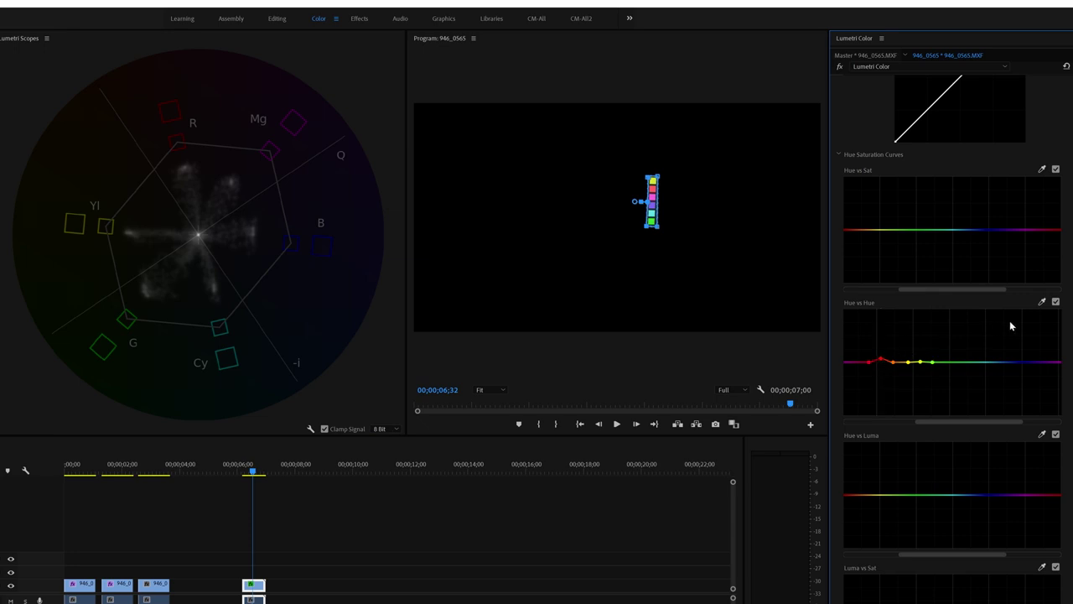
click(1042, 301)
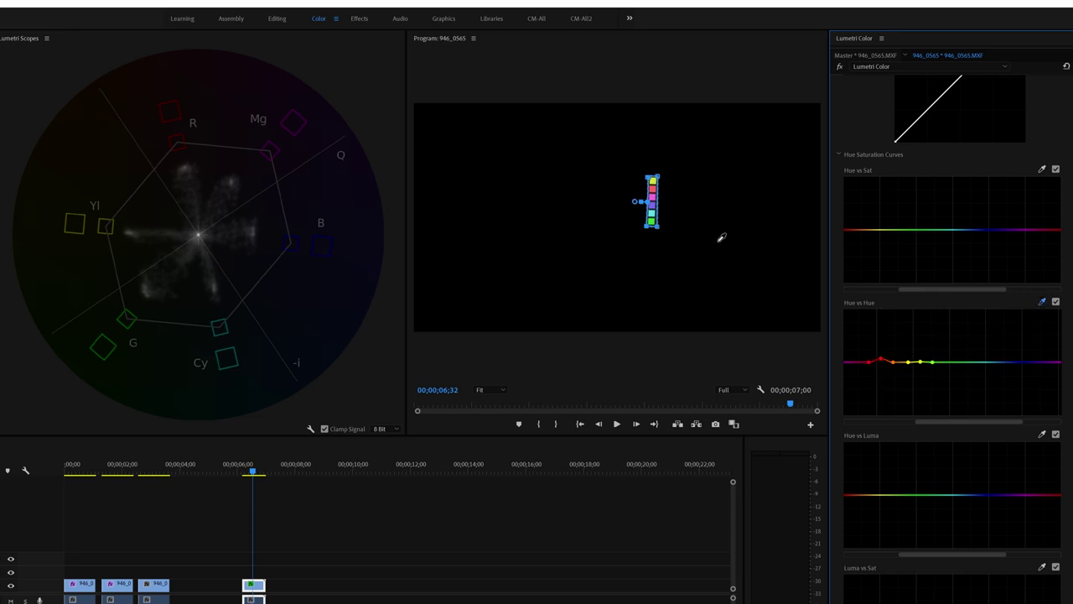
click(653, 197)
drag(928, 418, 959, 417)
mouse_move(906, 363)
mouse_down()
mouse_move(901, 352)
mouse_move(905, 361)
mouse_up()
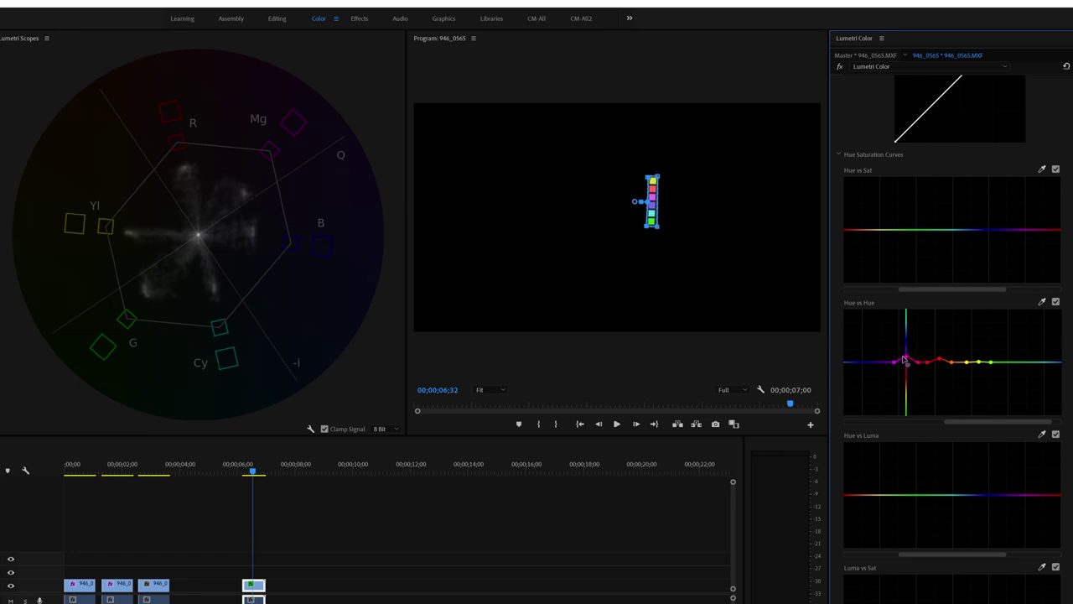
- Sample another swatch and the cyan-blue swatch, raising each hue point slightly
click(1042, 302)
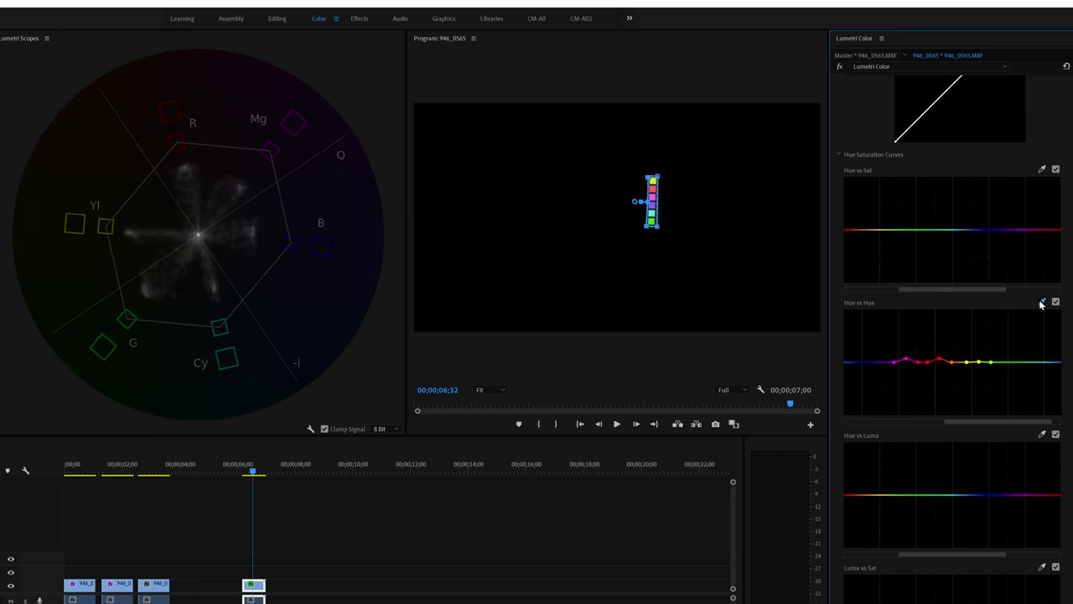
click(652, 203)
click(865, 362)
drag(867, 361, 867, 357)
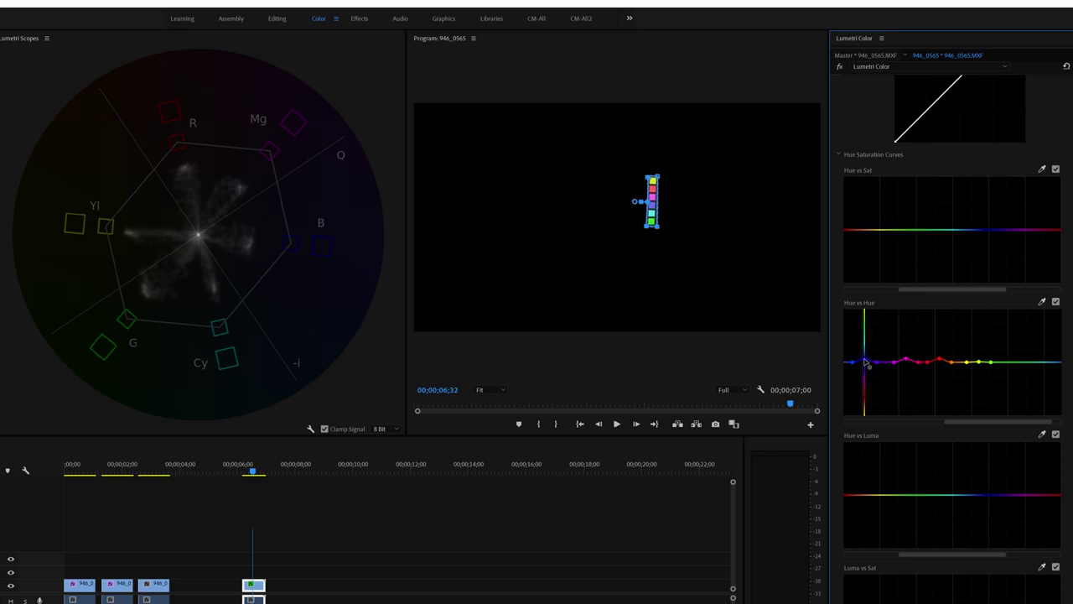
click(1044, 303)
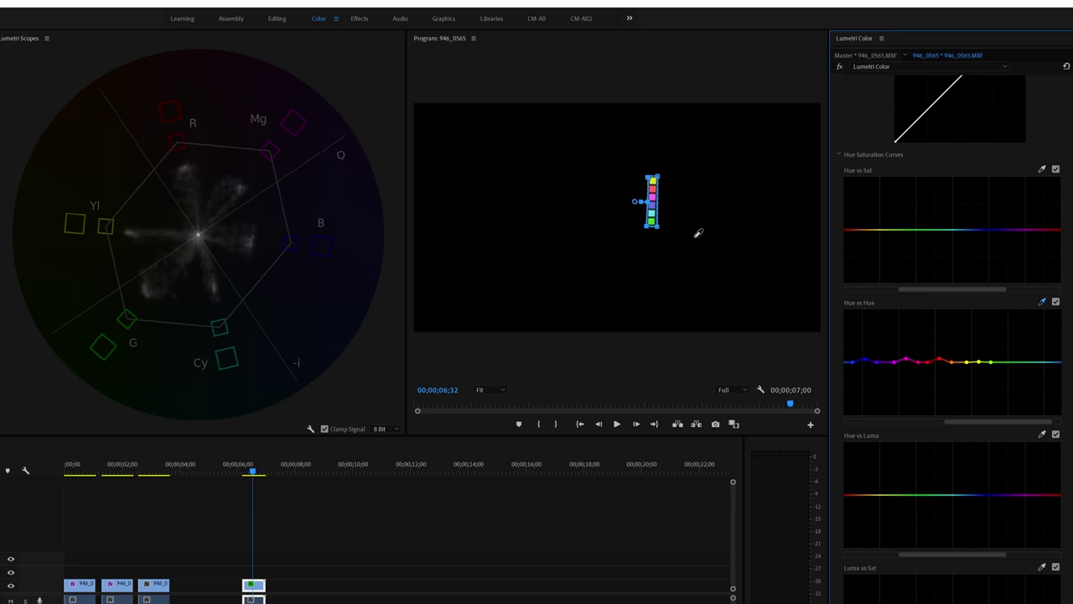
click(655, 219)
drag(1045, 364, 1045, 362)
- Sample the chart's green swatch and nudge its Hue vs Hue point slightly
click(1043, 301)
click(654, 221)
click(1009, 363)
drag(1009, 367, 1010, 365)
- Set the chart clip's Basic Correction Saturation back from 200 to 100
scroll(952, 336, up, 5)
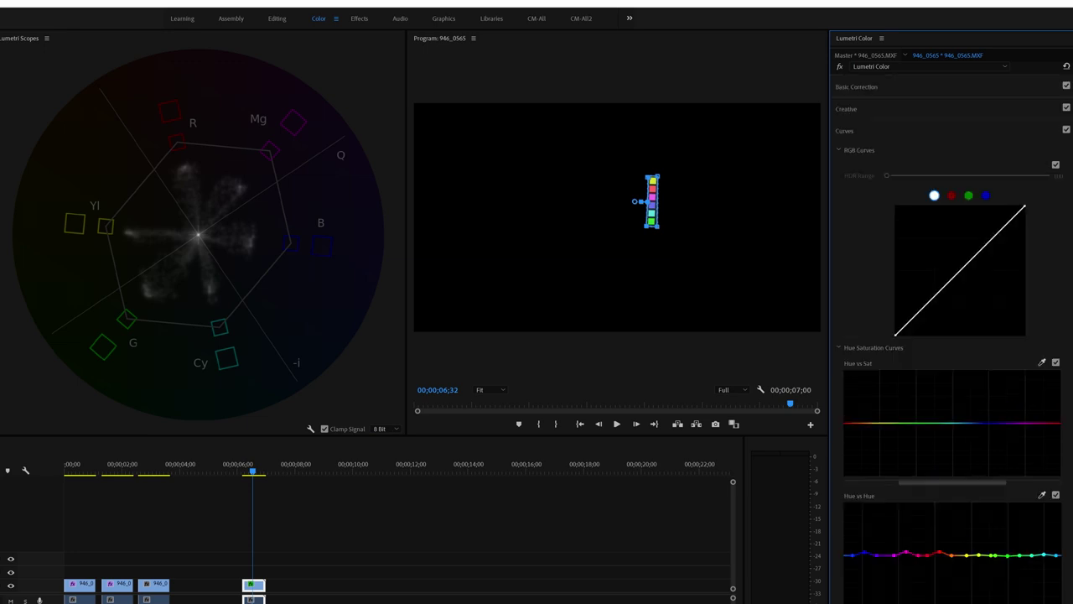
click(891, 90)
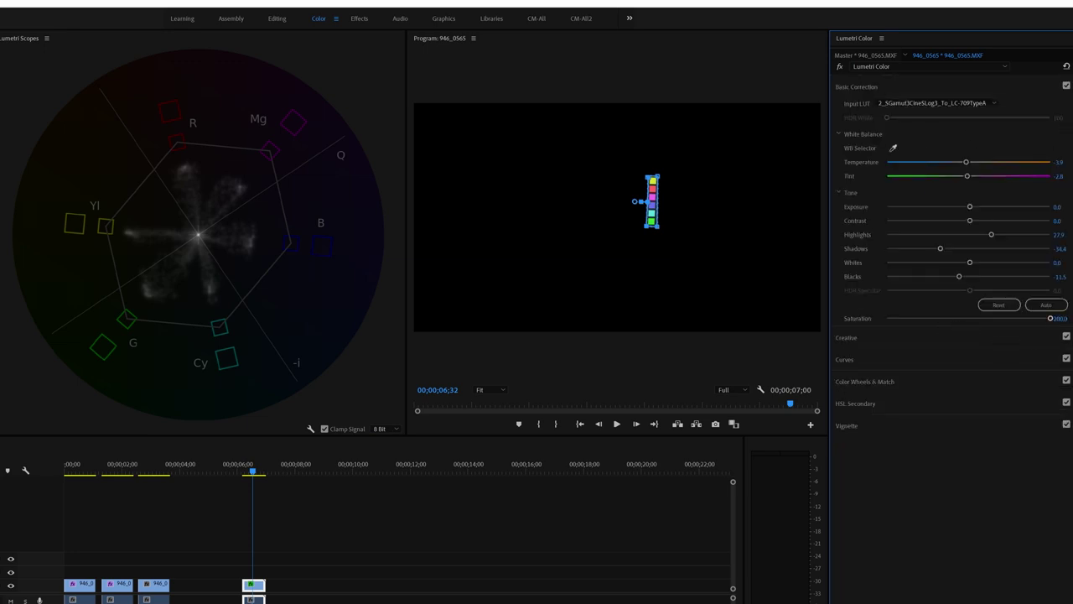
click(1061, 319)
text(100)
key(Return)
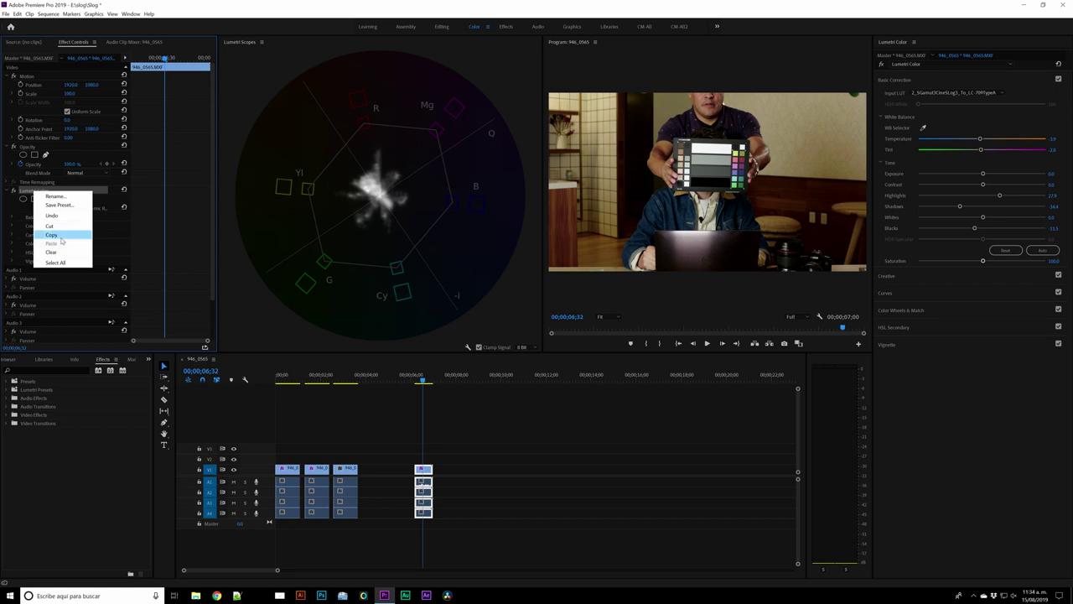
- Paste the chart clip's Lumetri Color grade onto the third interview clip and compare the first two clips
click(343, 375)
click(347, 468)
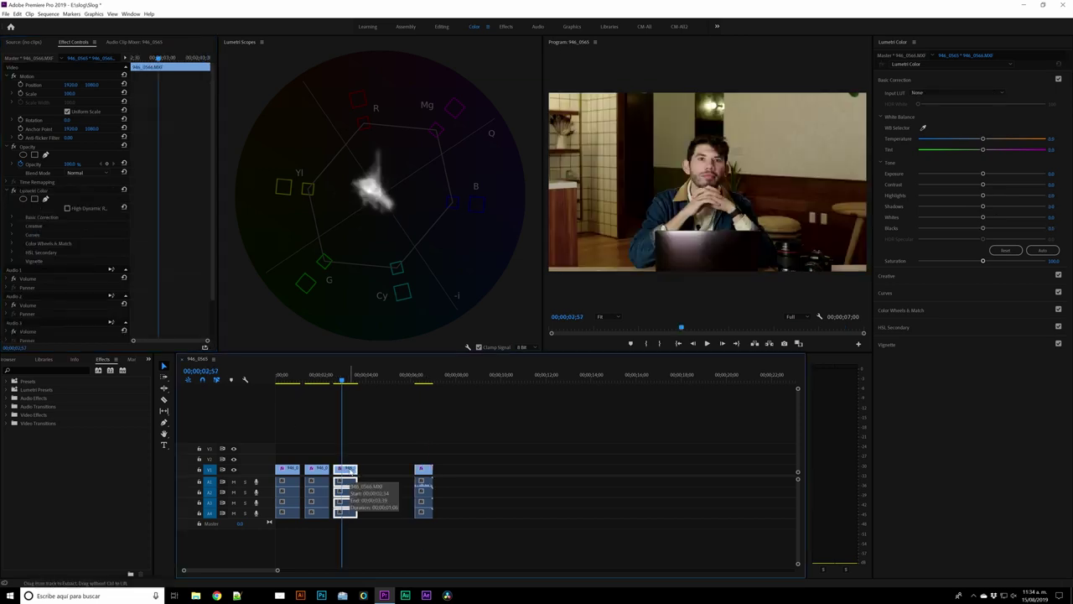
key(ctrl+v)
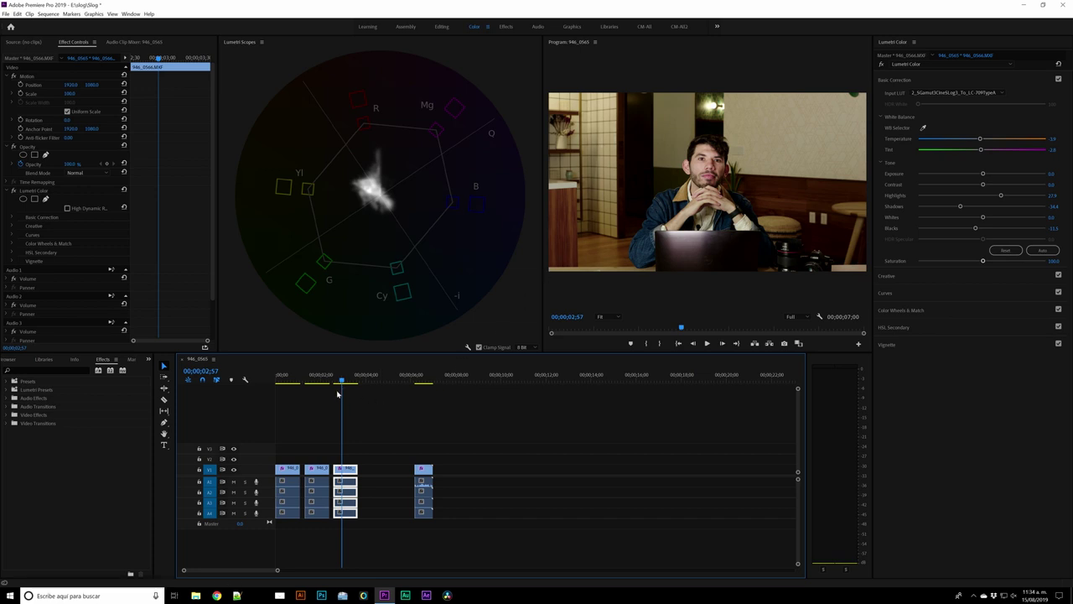
click(285, 375)
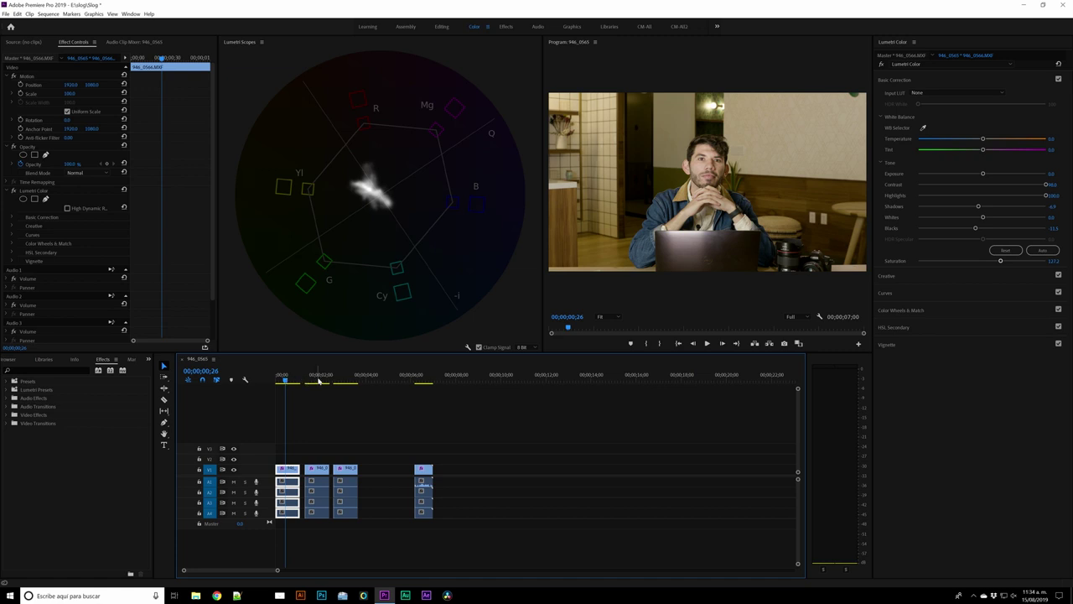
click(316, 377)
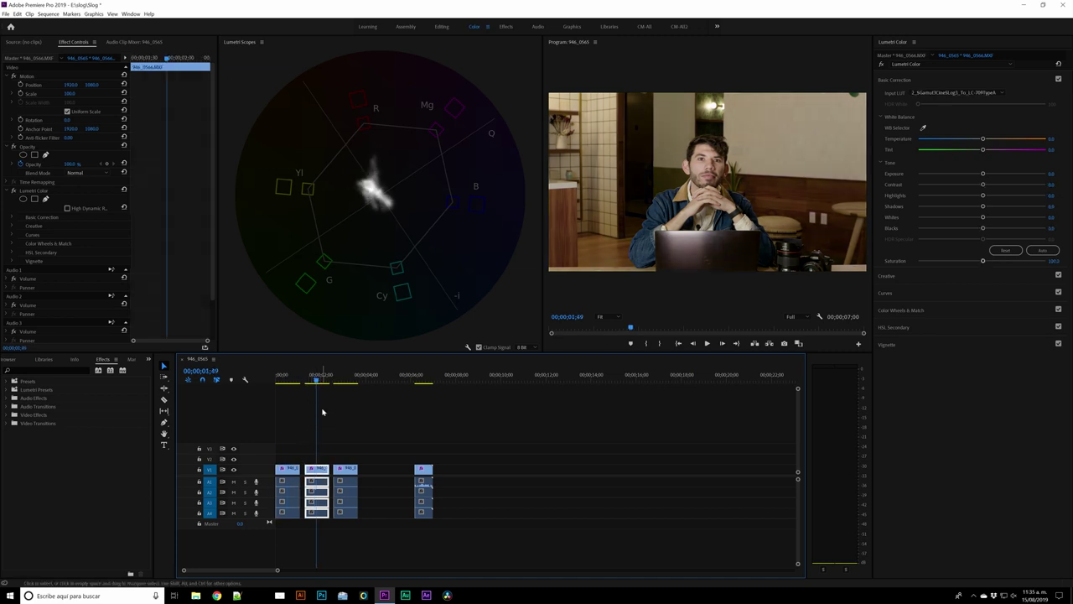
- Trim the third clip's edge and ripple-delete the gap between the clips
click(346, 380)
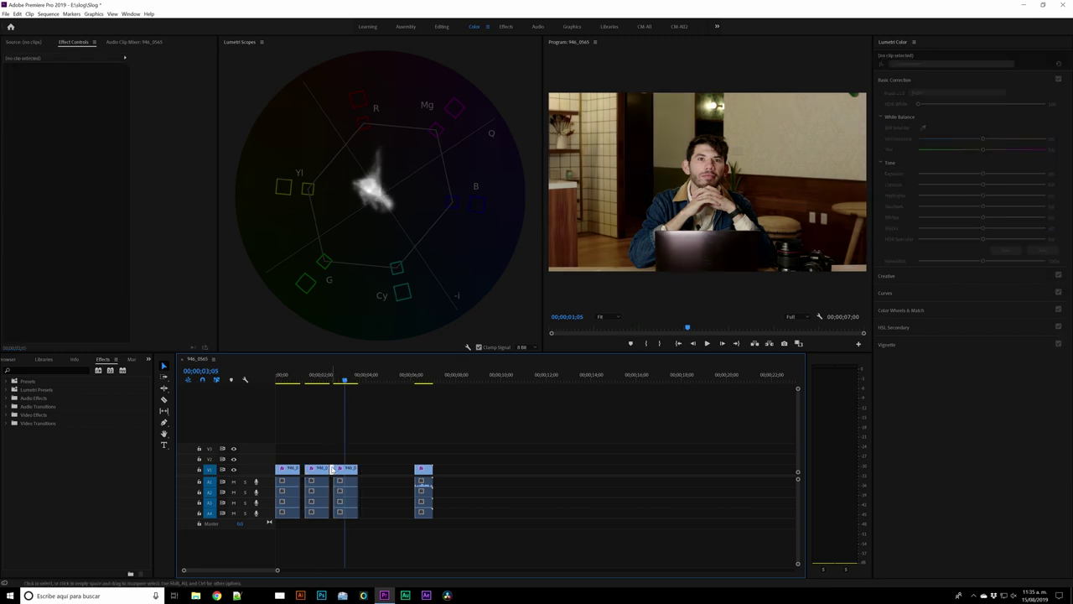
drag(334, 469, 331, 470)
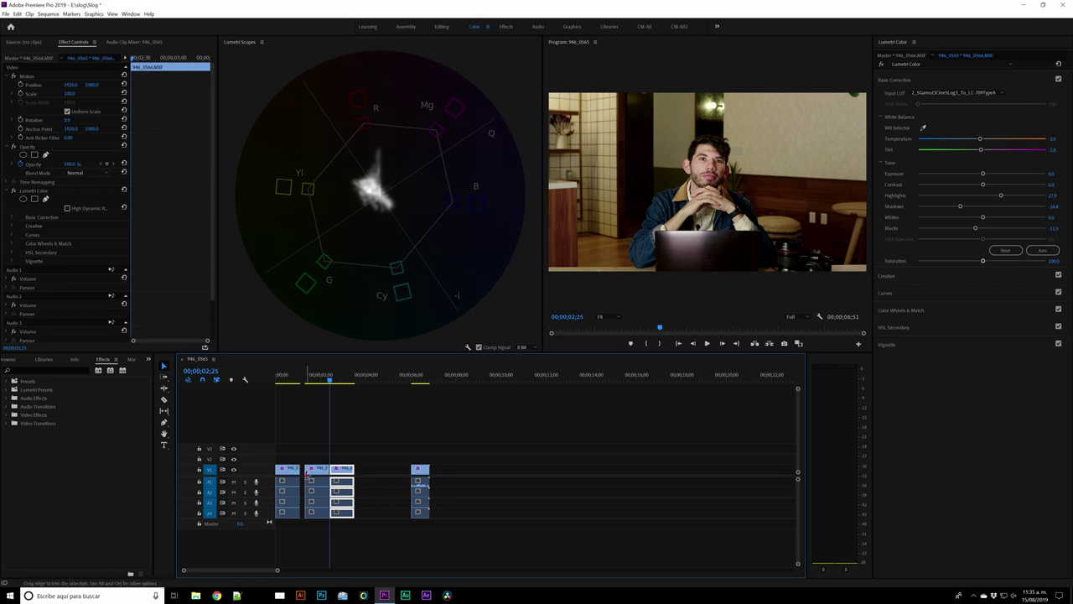
right_click(304, 473)
click(315, 477)
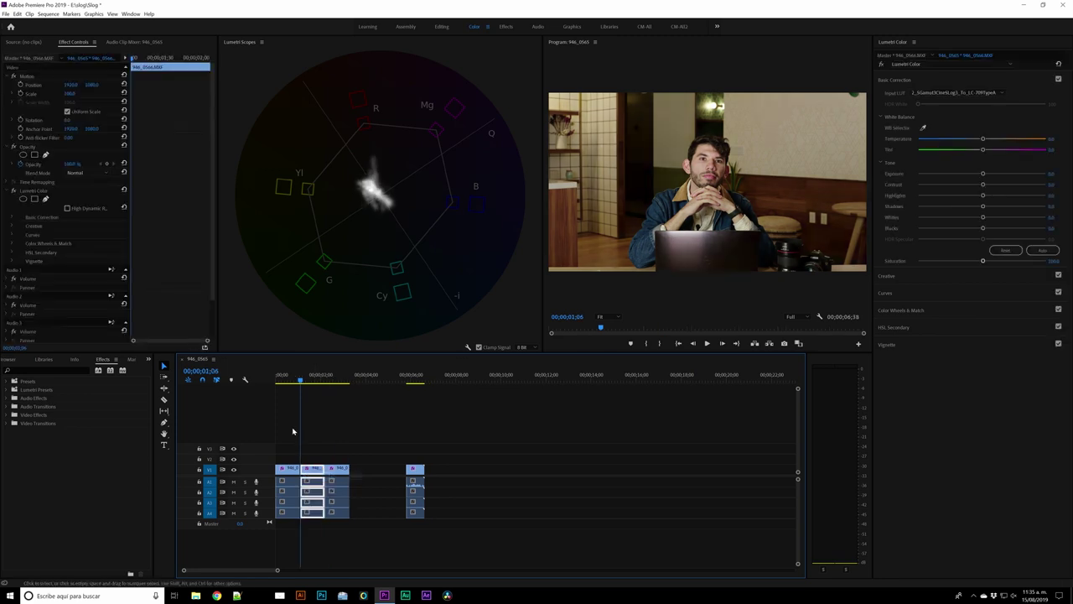
click(286, 379)
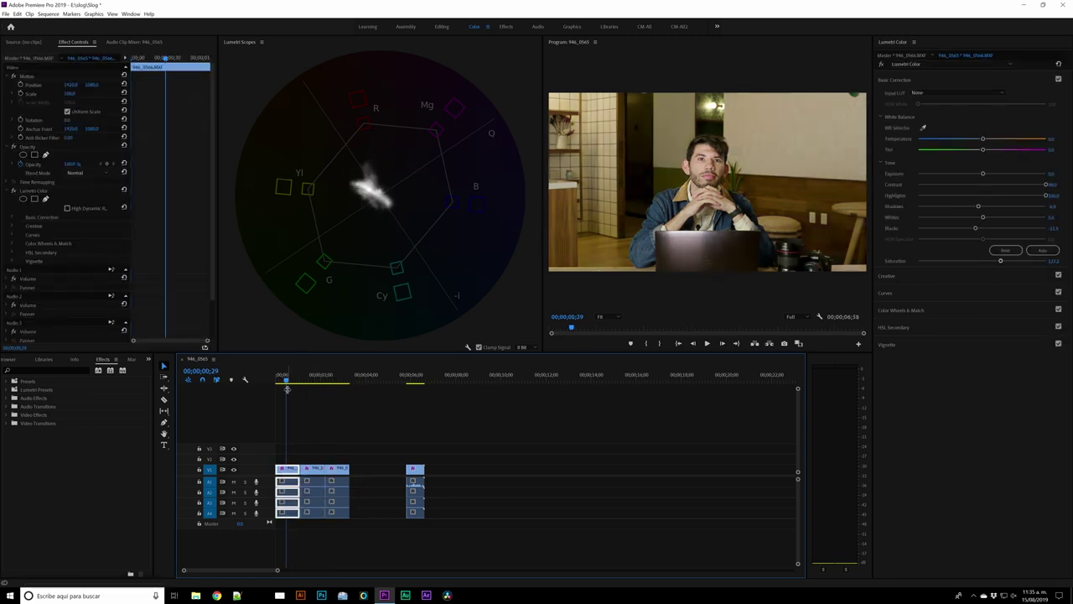